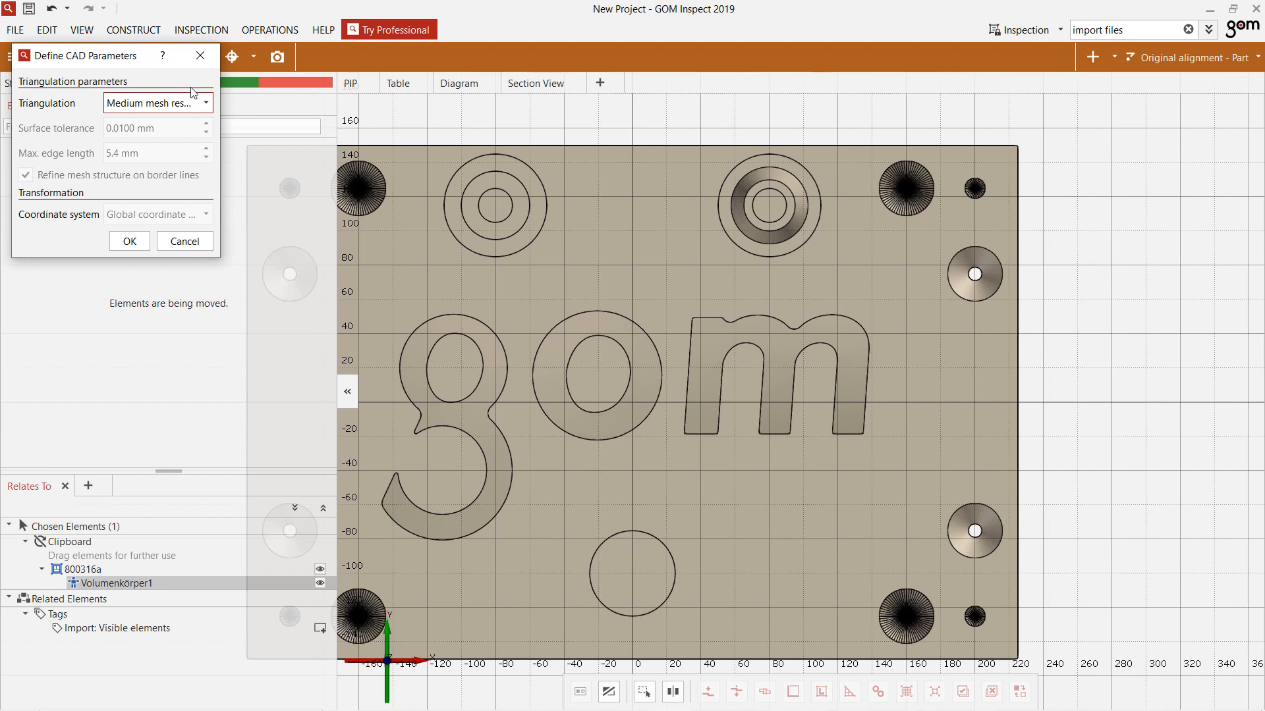
Step: Accept the CAD import with the triangulation set to medium mesh resolution
{"action": "left_click_drag", "start_coordinate": [222, 240], "coordinate": [273, 243]}
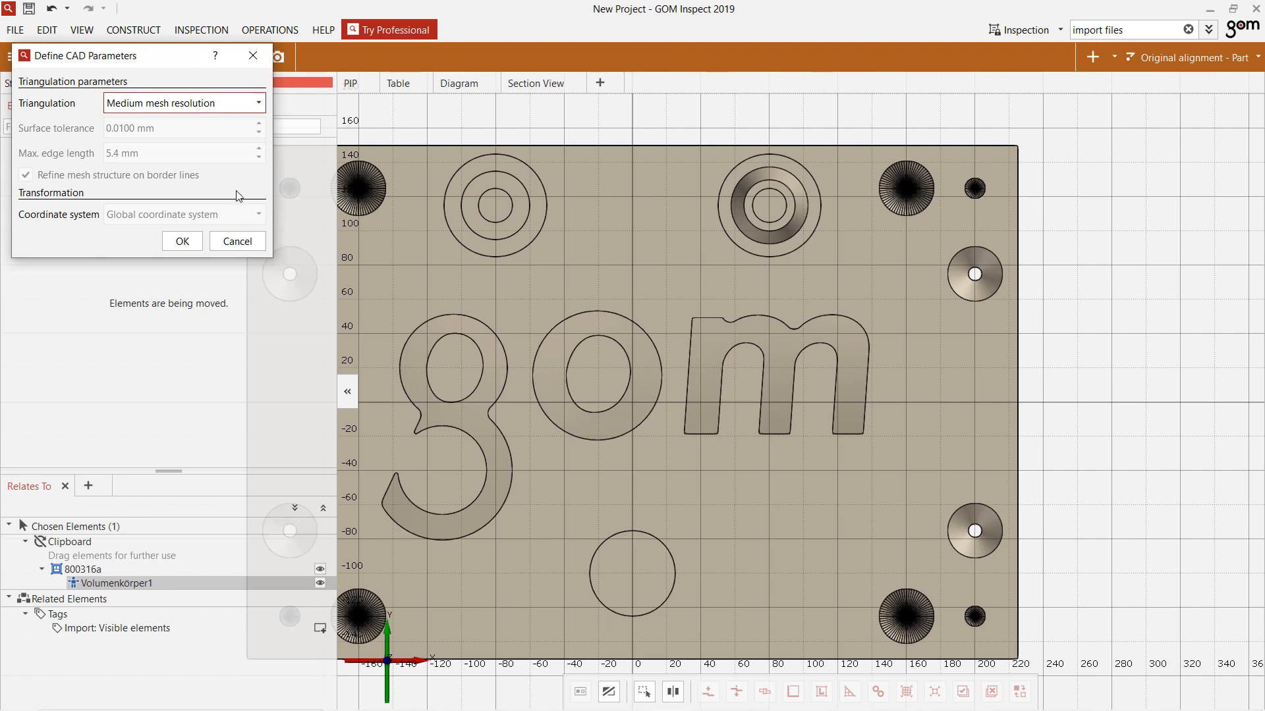
{"action": "left_click", "coordinate": [250, 105]}
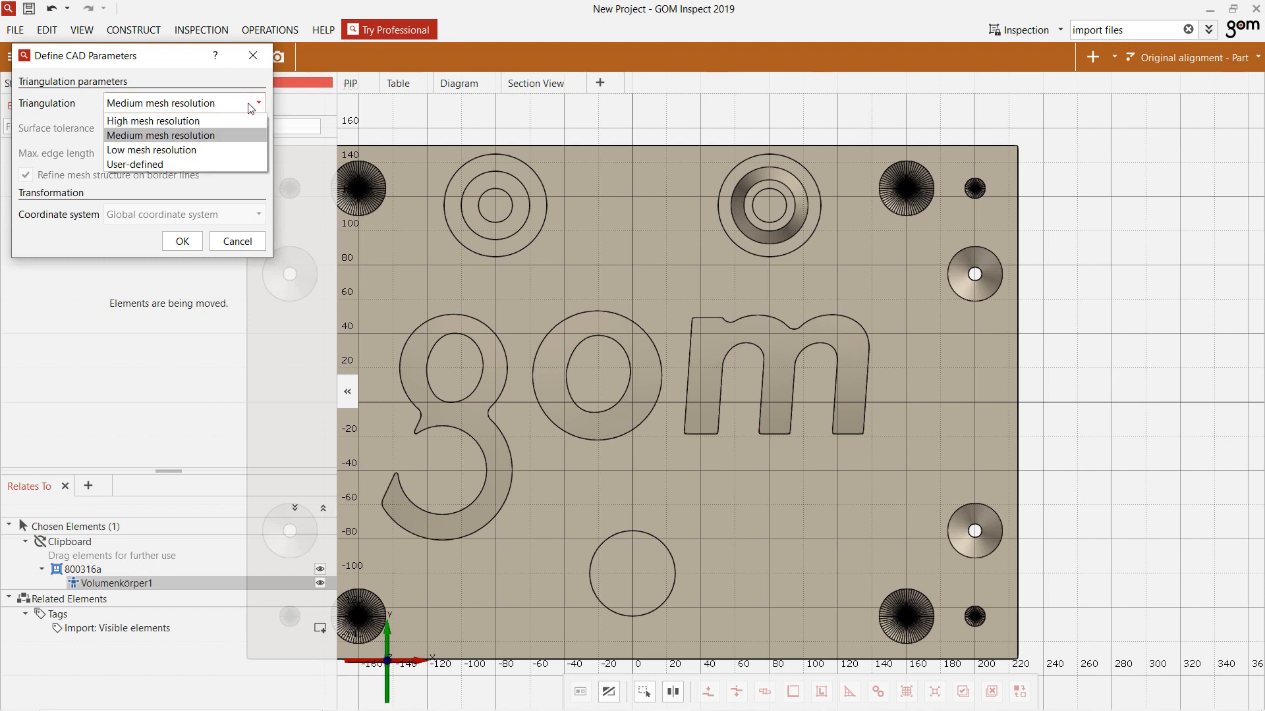
{"action": "left_click", "coordinate": [246, 137]}
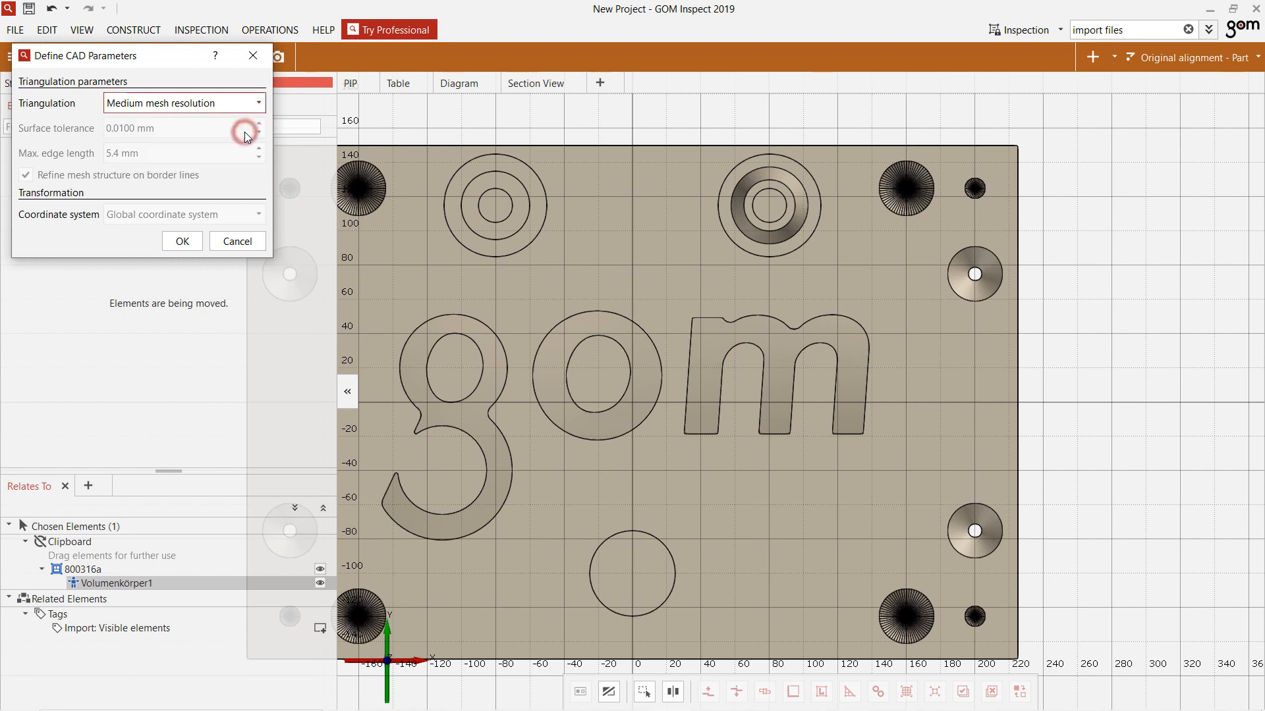
{"action": "left_click", "coordinate": [183, 241]}
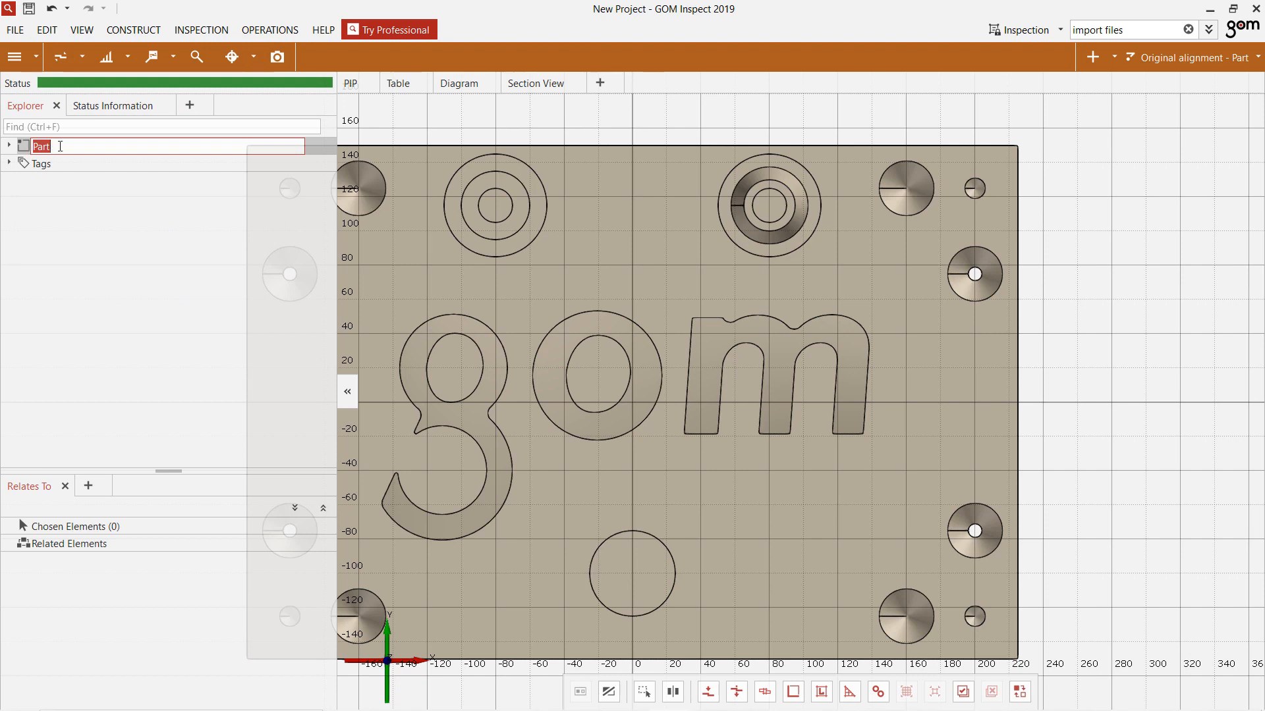
Step: Name the new part "Gom Plate" and expand it to show its elements
{"action": "type", "text": "Gom Plate"}
{"action": "left_click", "coordinate": [88, 209]}
{"action": "left_click", "coordinate": [9, 146]}
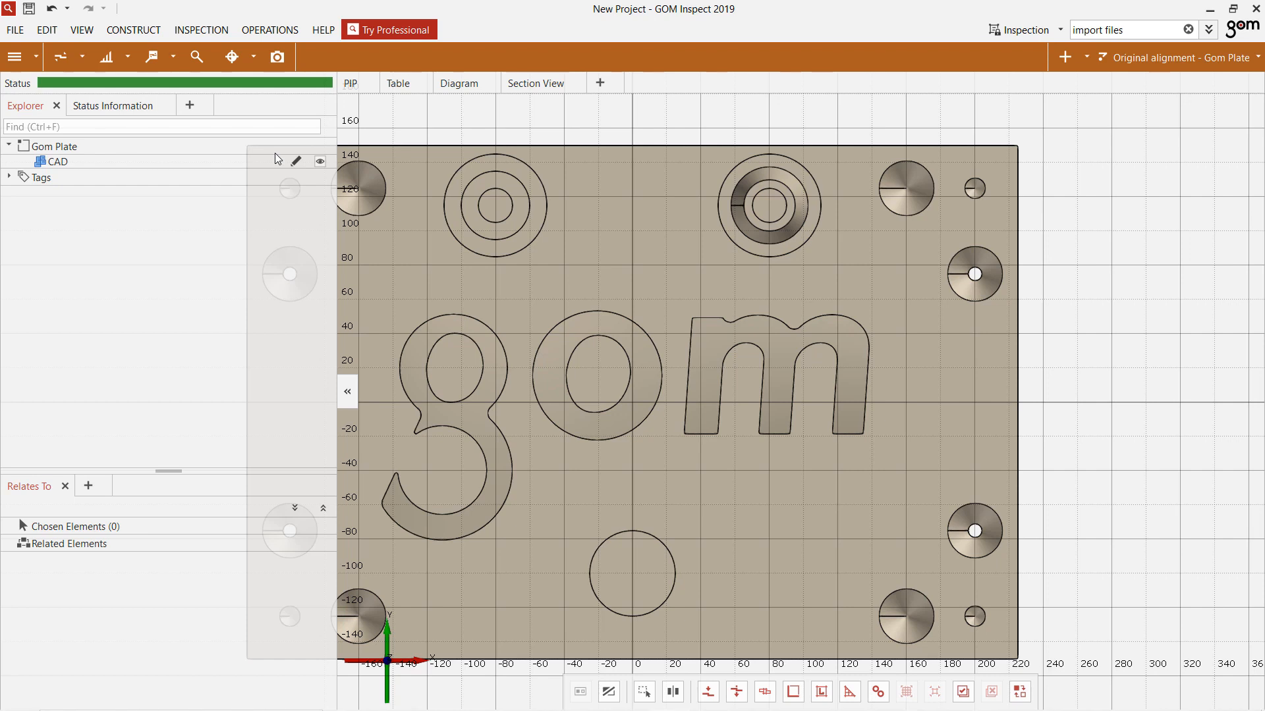
Step: Open the Gom Plate CAD data for editing and toggle Measurable surface off and back on in its general properties
{"action": "left_click", "coordinate": [294, 163]}
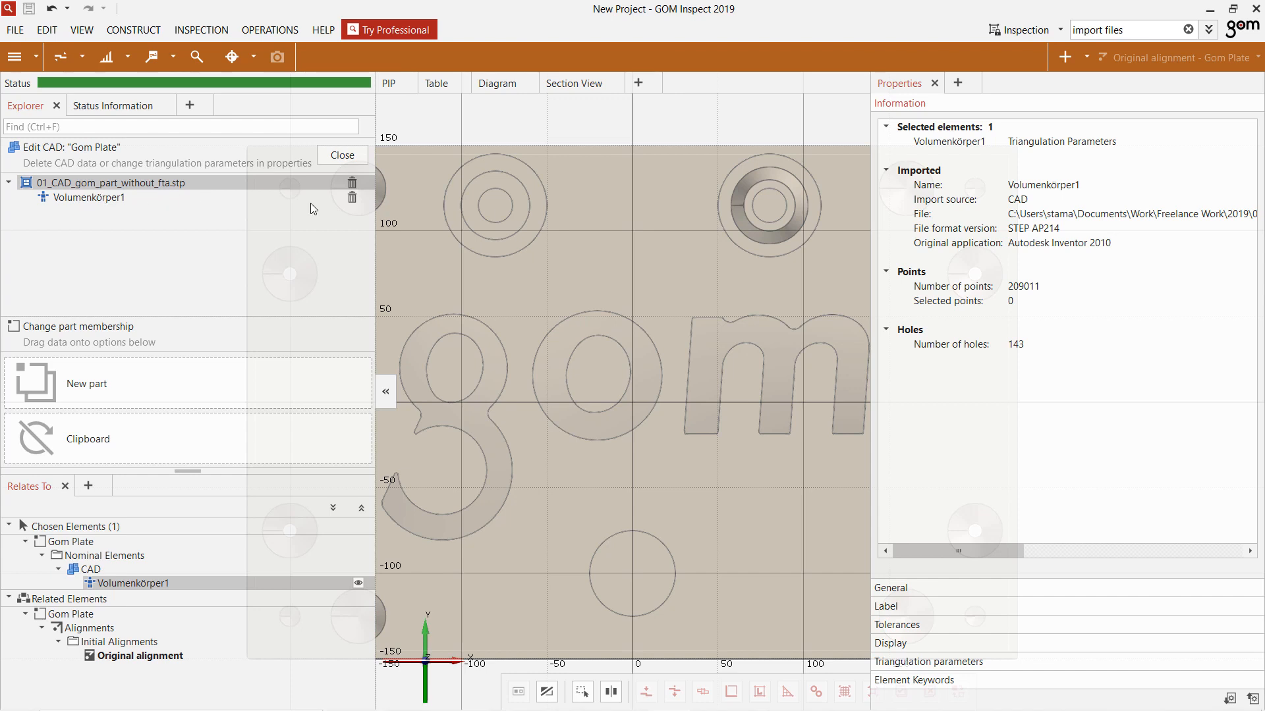
{"action": "left_click", "coordinate": [949, 595]}
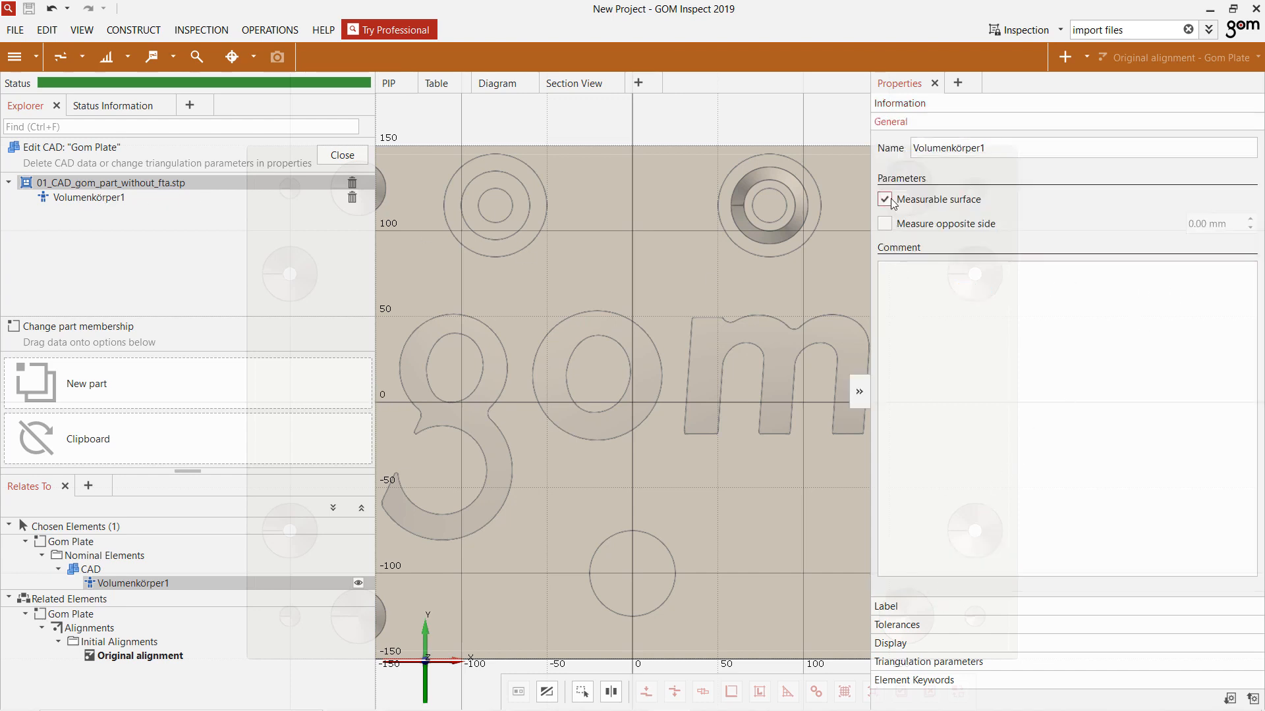
{"action": "left_click", "coordinate": [886, 201]}
{"action": "left_click", "coordinate": [887, 203]}
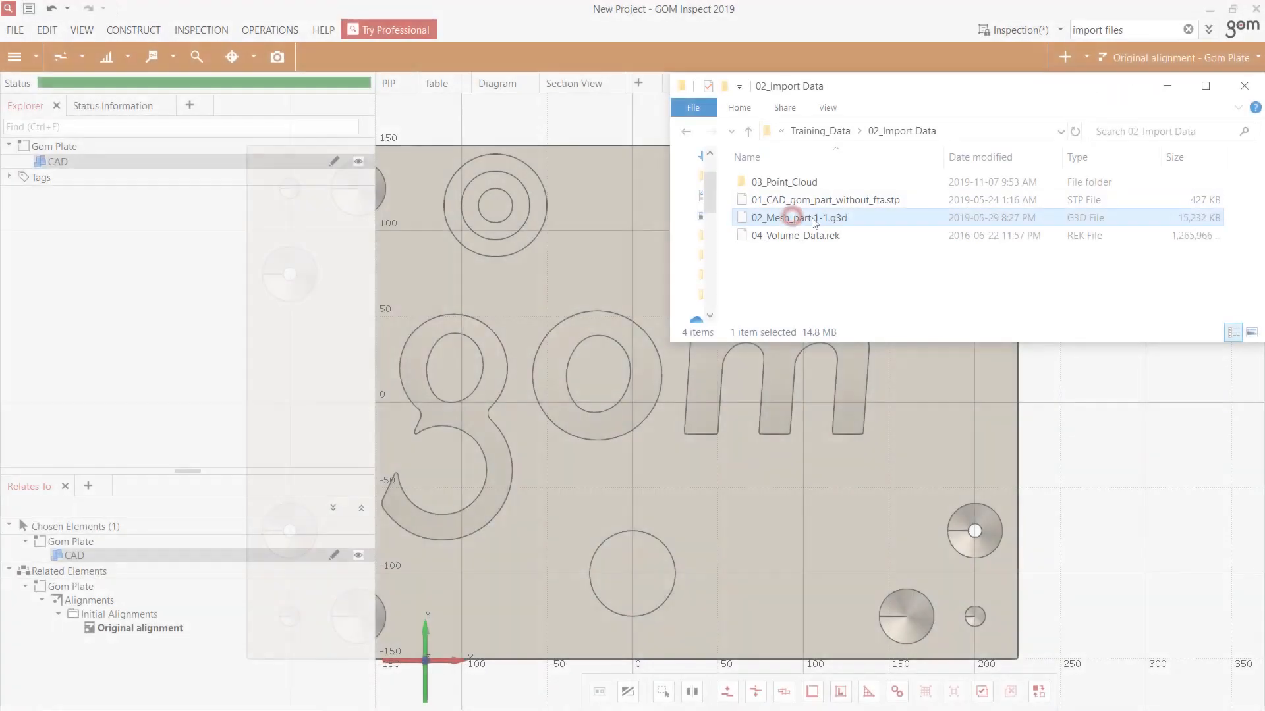
Step: Import the mesh file 02_Mesh_part 1-1.g3d and add it to the existing Gom Plate part
{"action": "left_click_drag", "start_coordinate": [809, 175], "coordinate": [560, 287]}
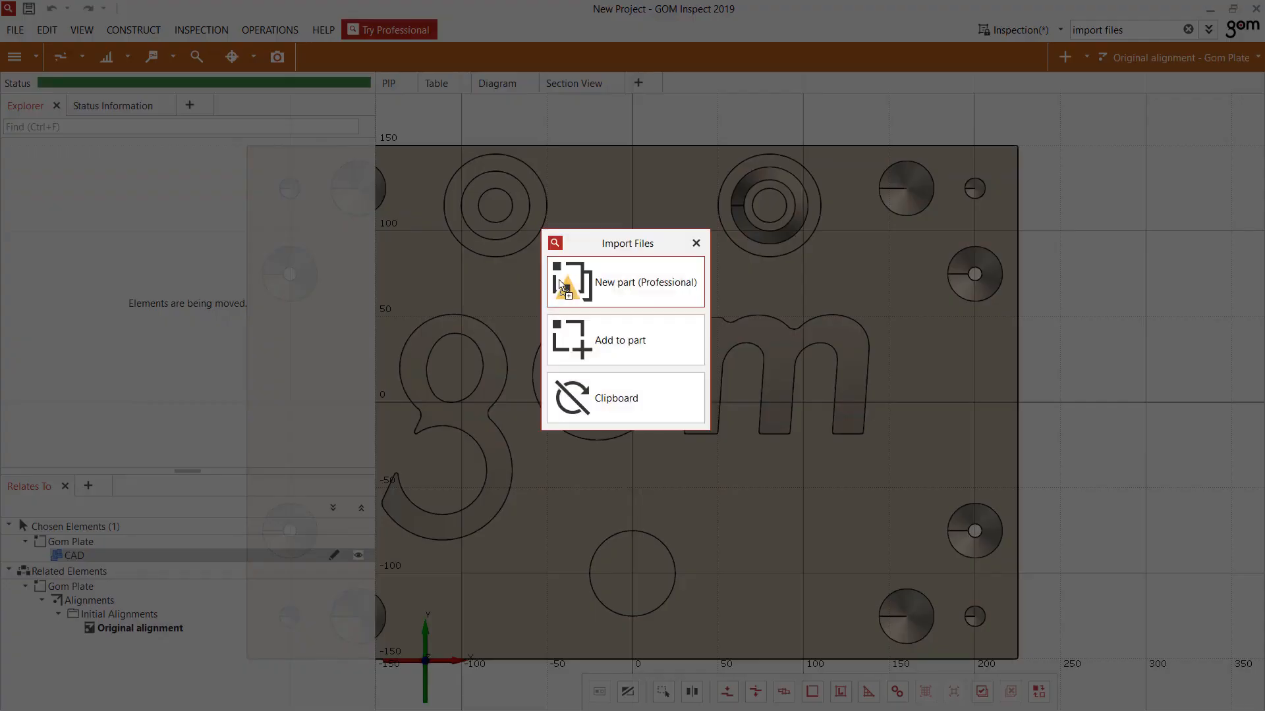
{"action": "left_click", "coordinate": [659, 356]}
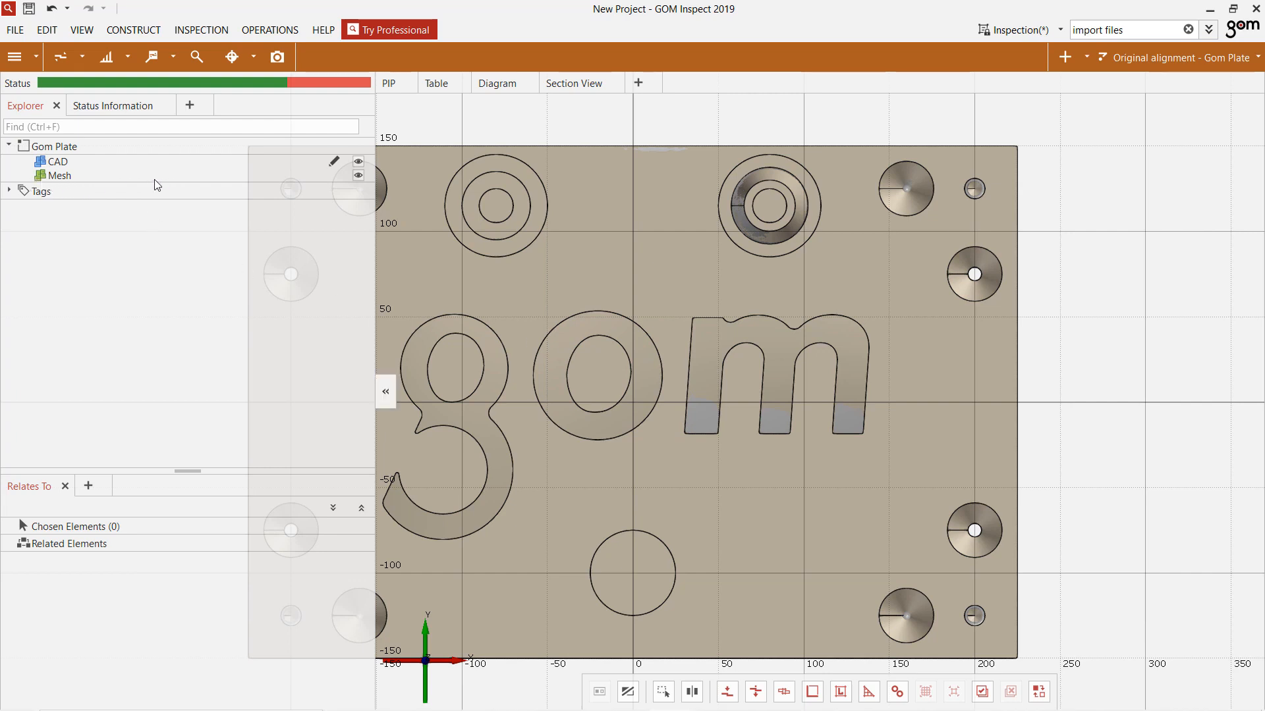
Step: Compare the mesh and the CAD model of Gom Plate by showing each one exclusively in turn
{"action": "left_click", "coordinate": [108, 179]}
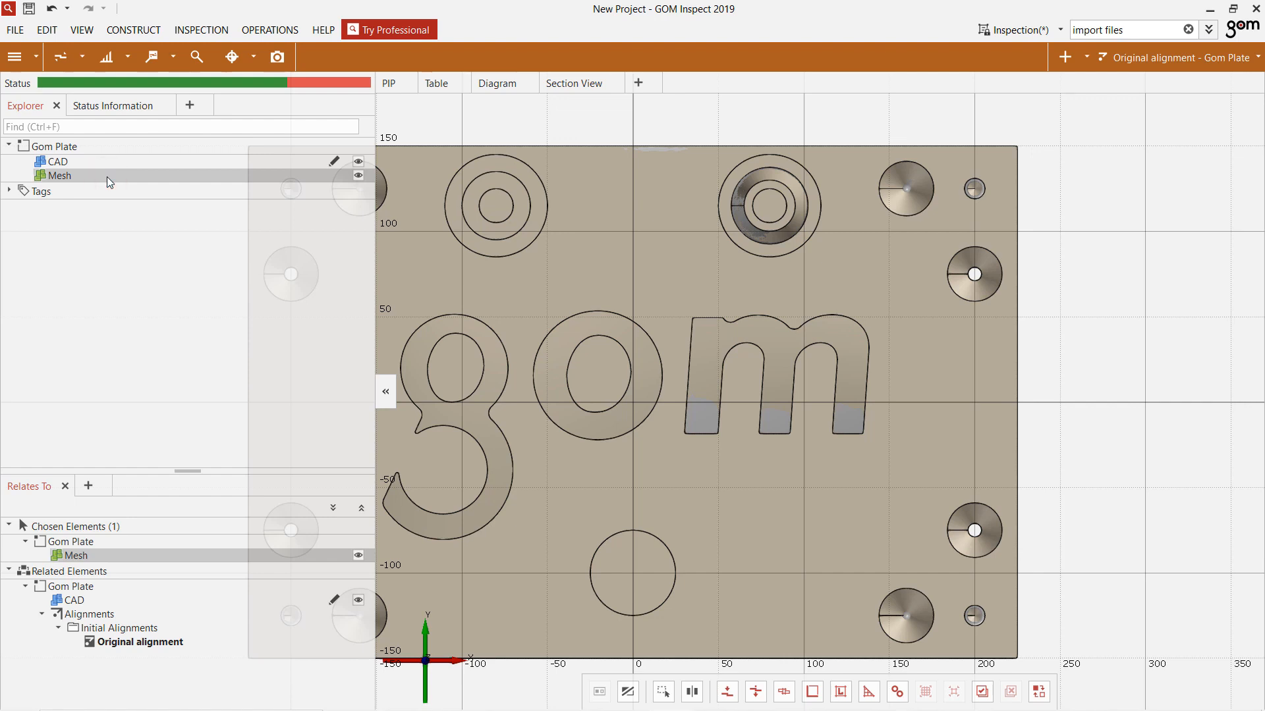
{"action": "key", "text": "ctrl+e"}
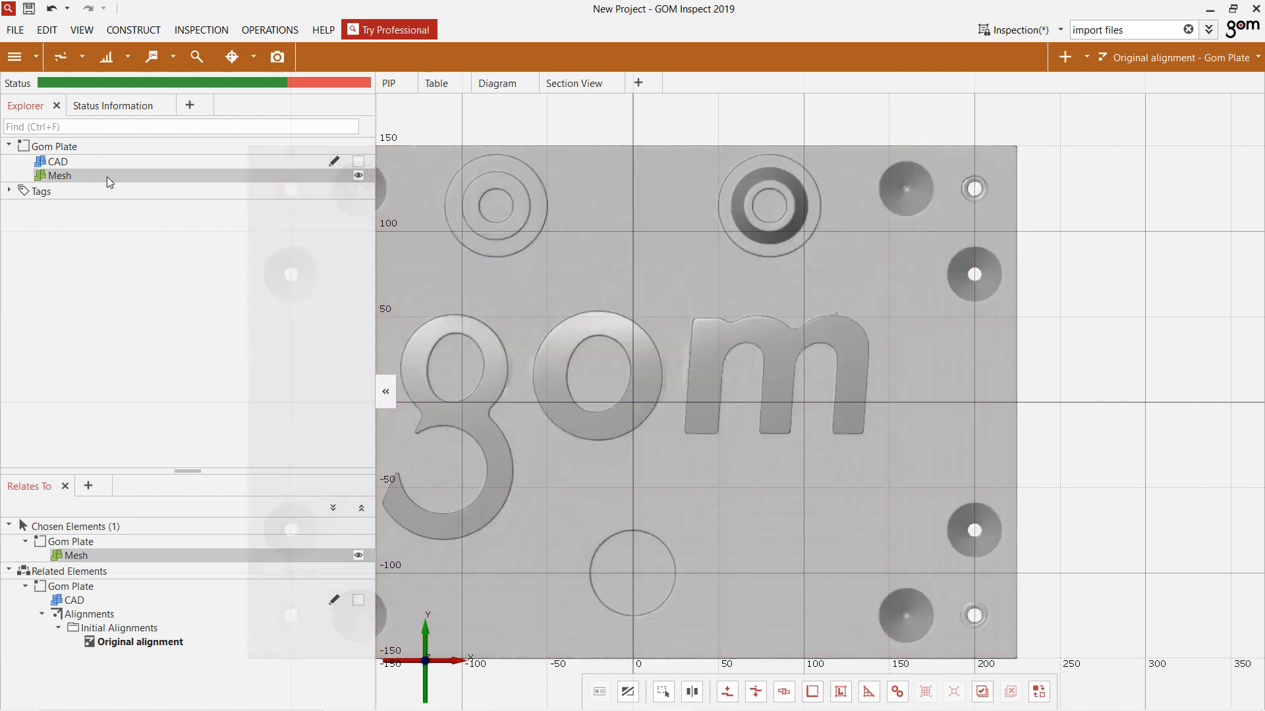
{"action": "left_click", "coordinate": [45, 165]}
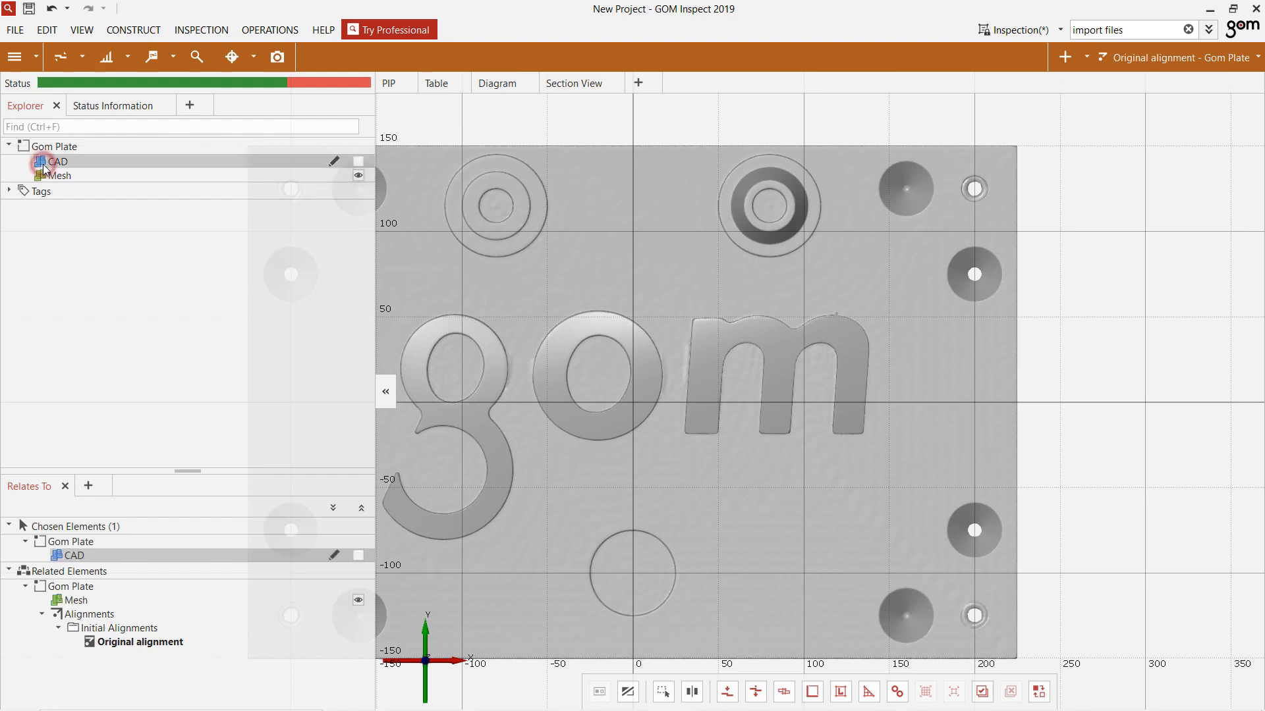
{"action": "key", "text": "ctrl+e"}
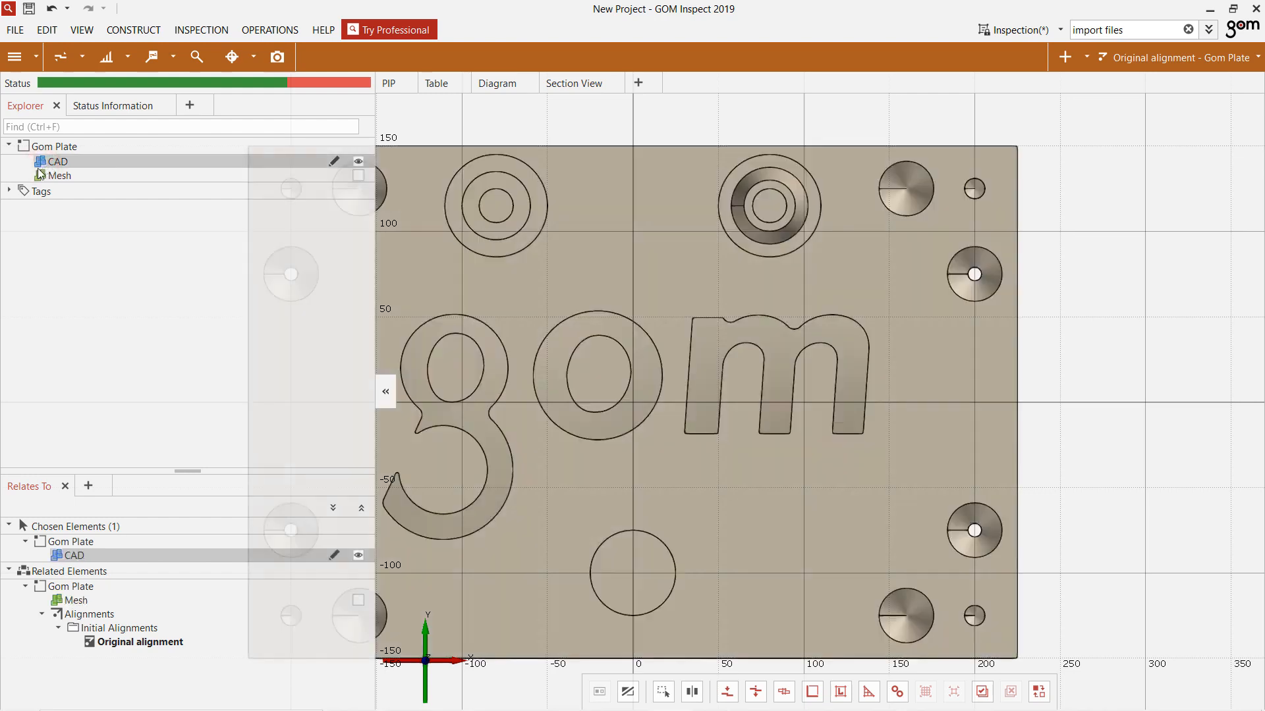
{"action": "left_click", "coordinate": [44, 177]}
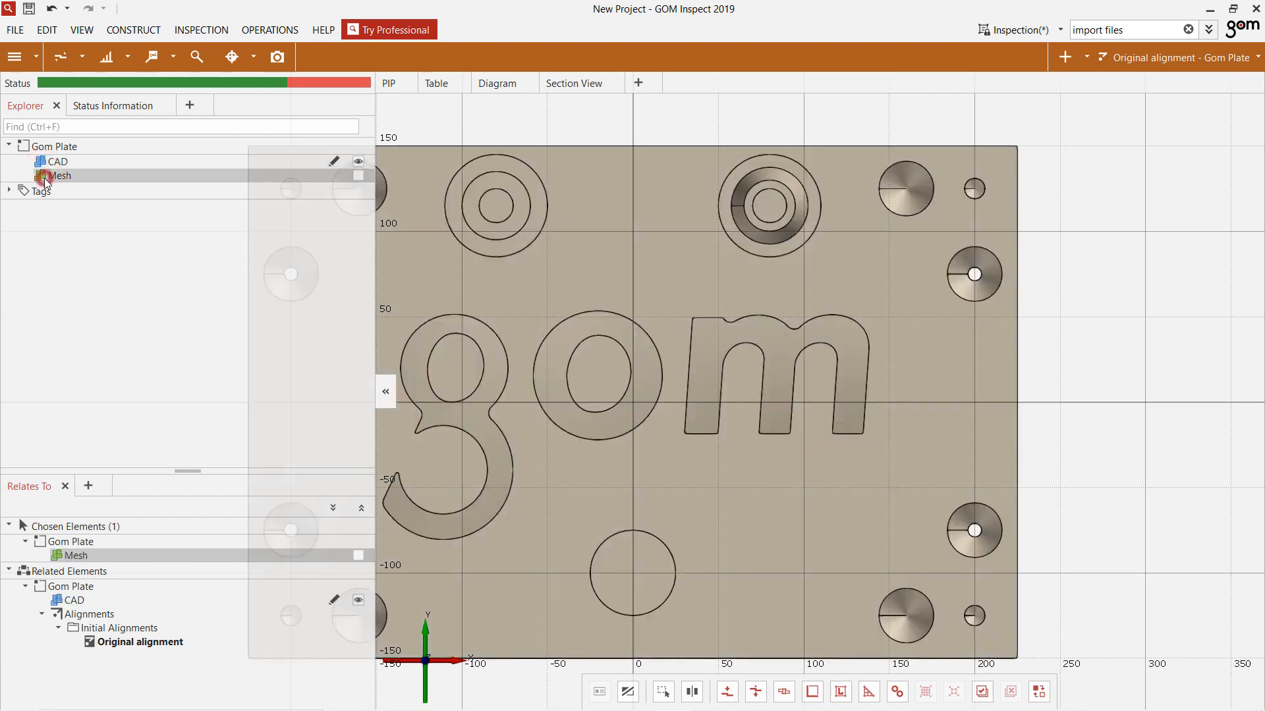
{"action": "key", "text": "ctrl+e"}
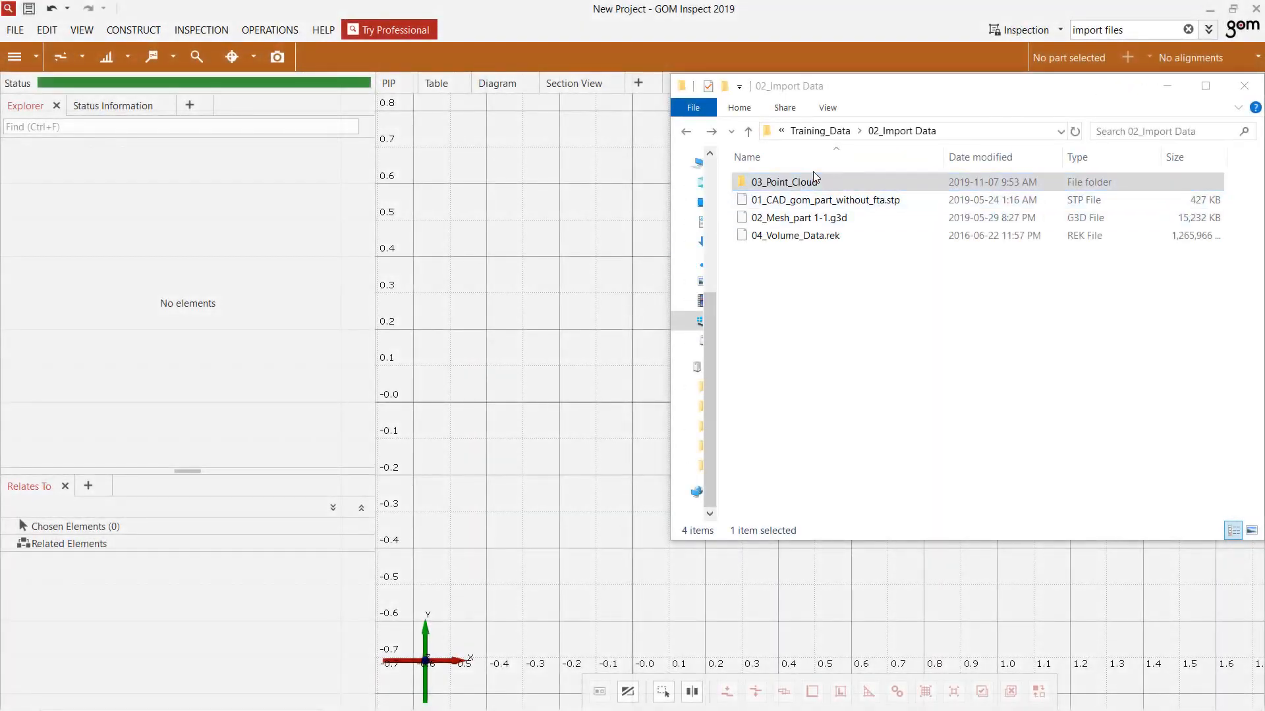
Step: Import all ScanPass .swl files from the 03_Point_Cloud folder as a new part, keeping the name Part
{"action": "double_click", "coordinate": [786, 182]}
{"action": "key", "text": "ctrl+a"}
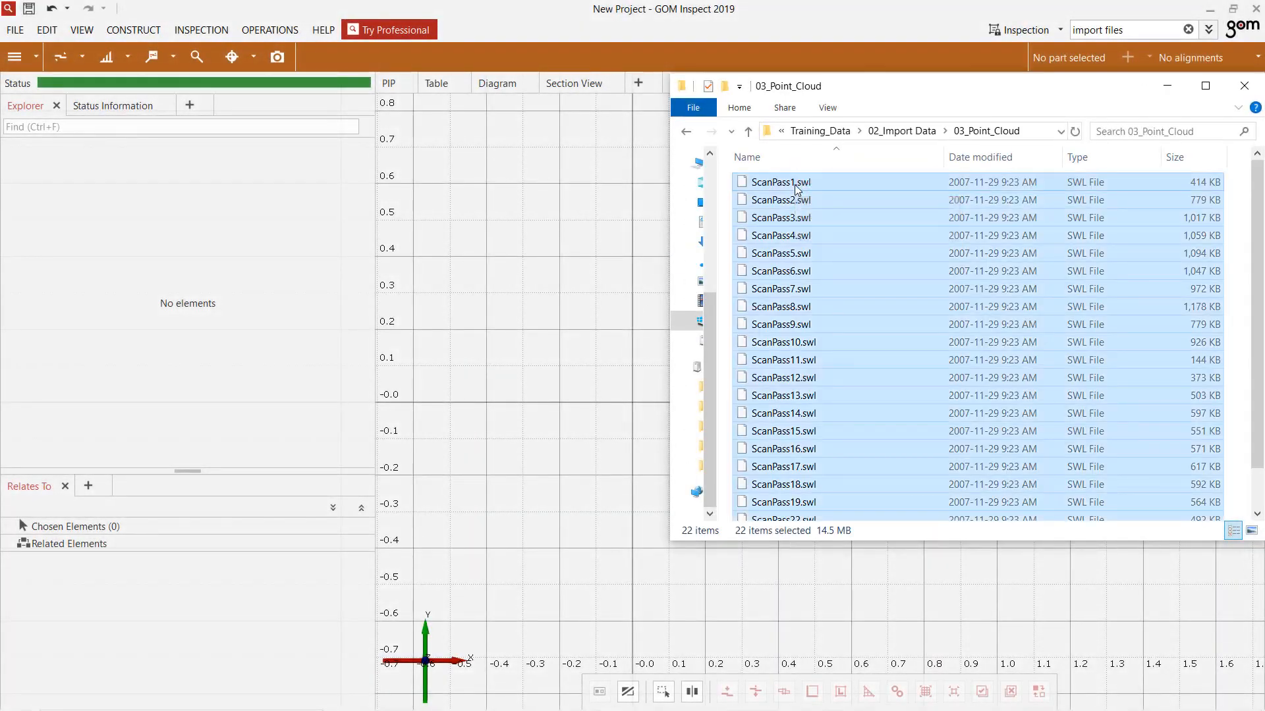
{"action": "left_click_drag", "start_coordinate": [794, 184], "coordinate": [597, 308]}
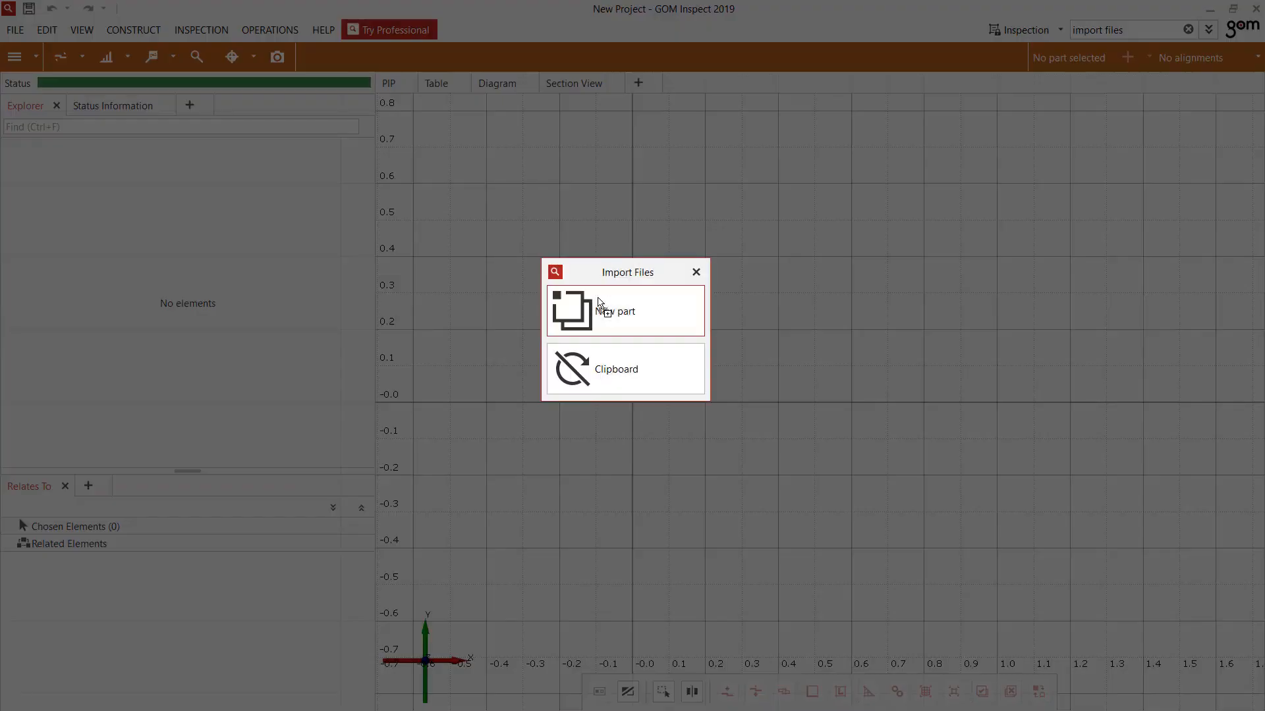
{"action": "left_click", "coordinate": [661, 321]}
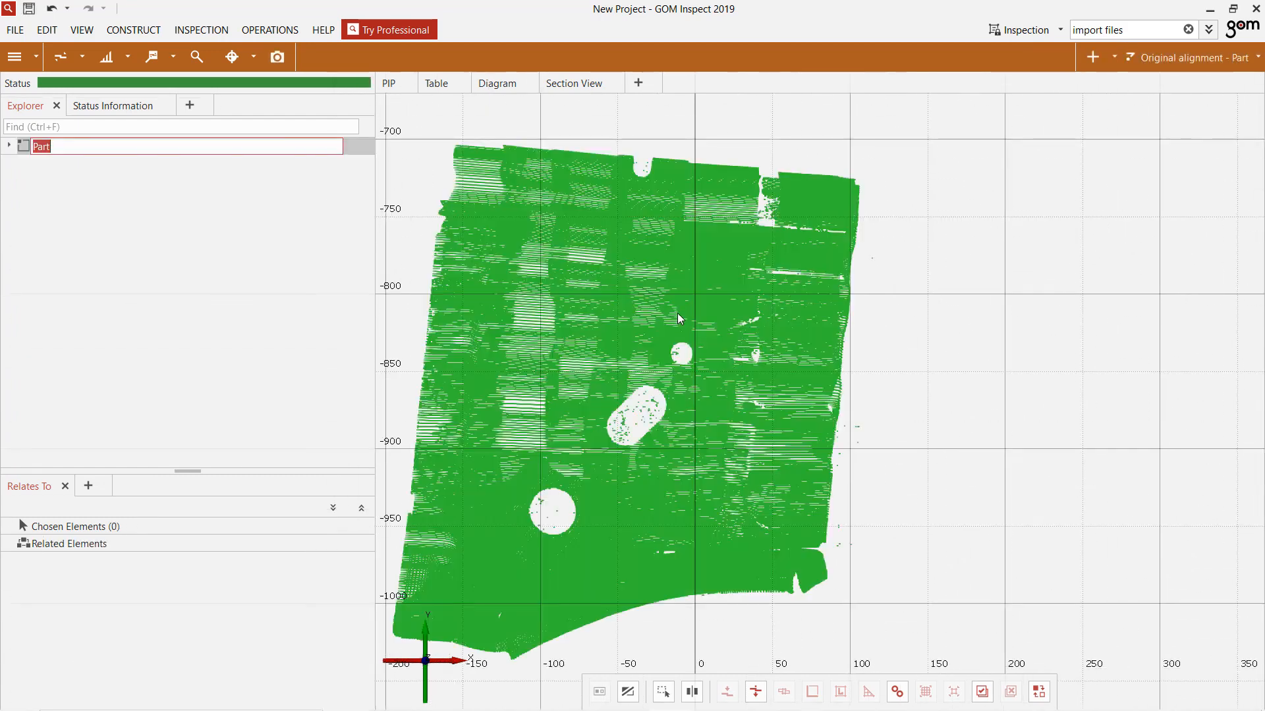
{"action": "left_click", "coordinate": [294, 187]}
Step: Start Polygonize Point Cloud for the scans and select all points, inspecting the preview around the slot
{"action": "left_click", "coordinate": [242, 29]}
{"action": "mouse_move", "coordinate": [341, 137]}
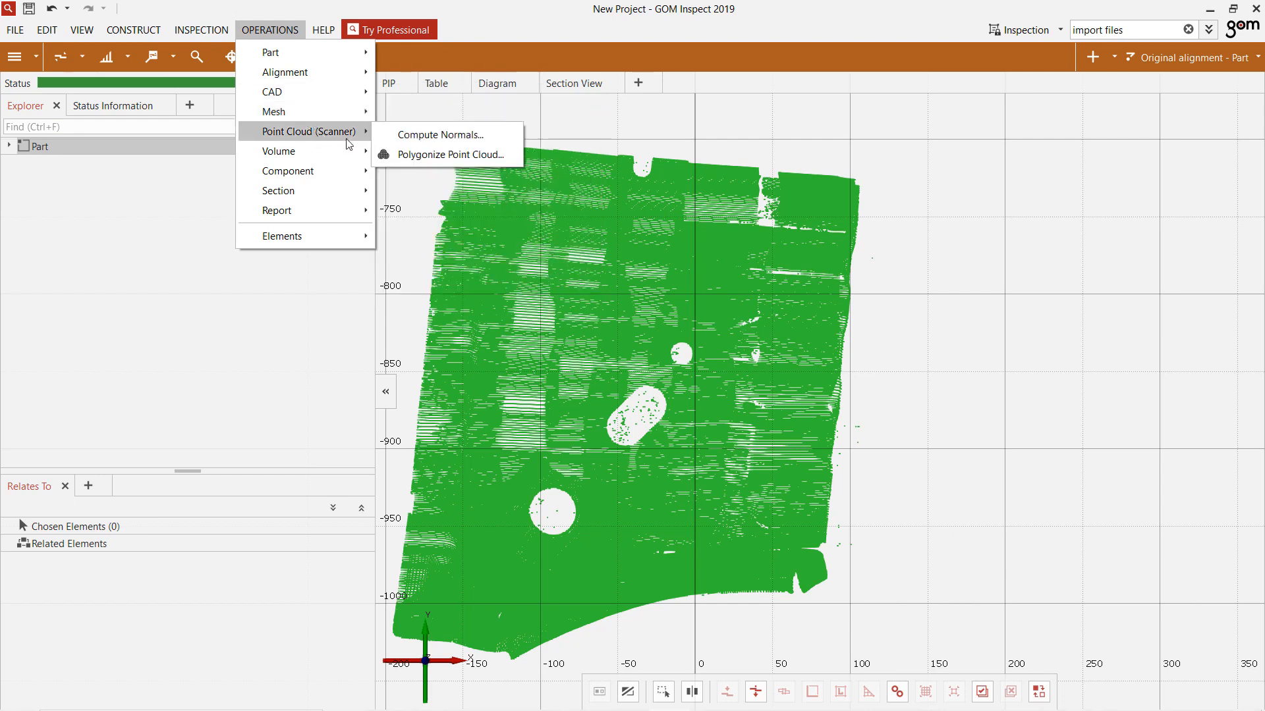
{"action": "left_click", "coordinate": [505, 155]}
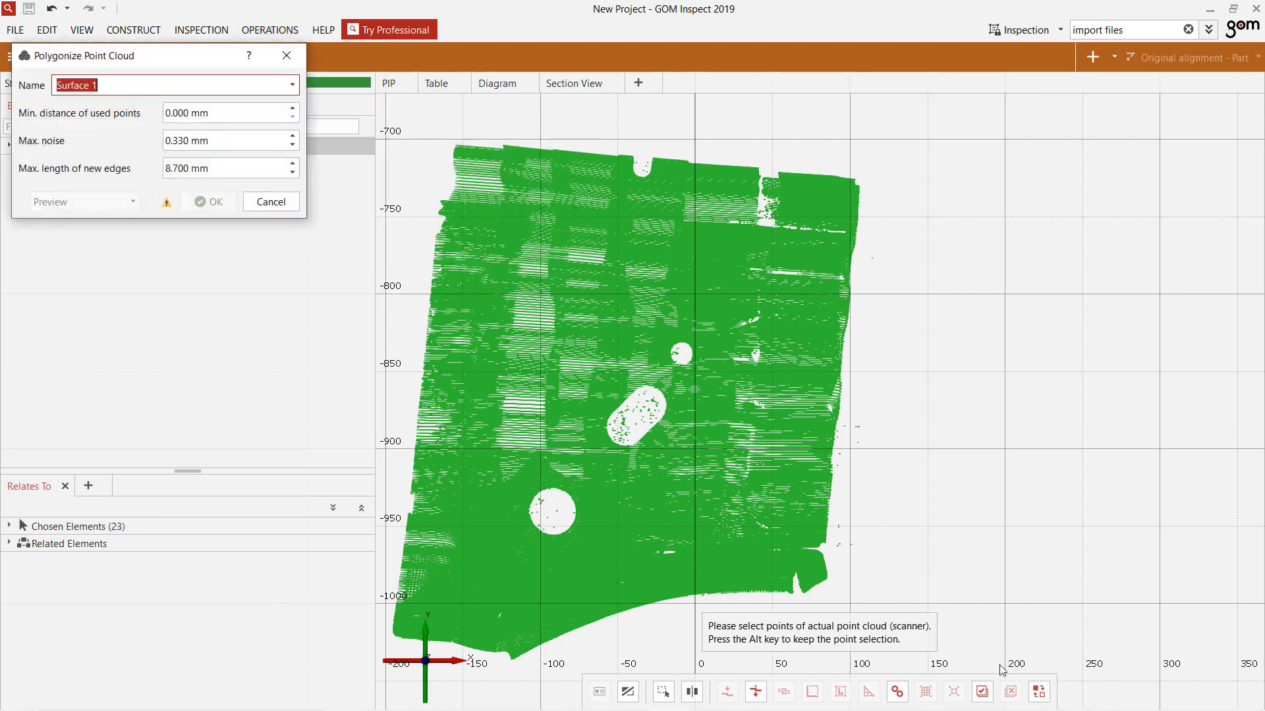
{"action": "left_click", "coordinate": [982, 692]}
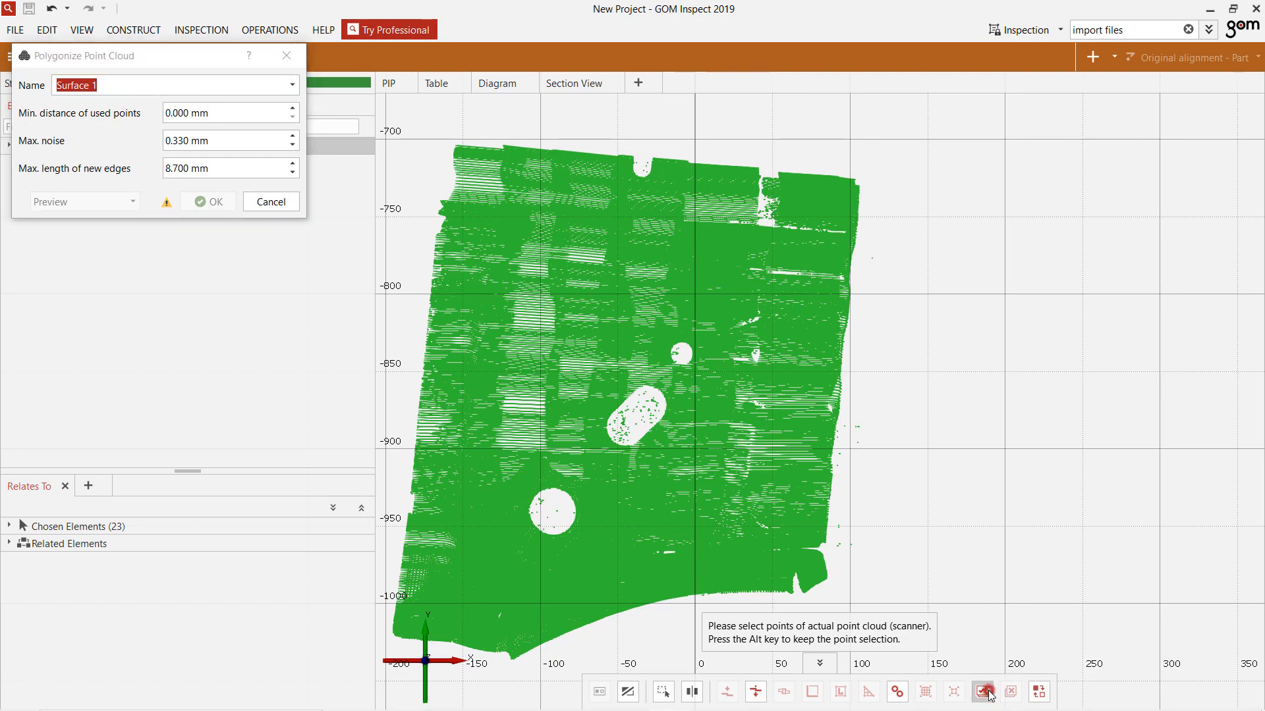
{"action": "middle_click_drag", "start_coordinate": [622, 381], "coordinate": [747, 370]}
{"action": "scroll", "coordinate": [747, 371], "scroll_direction": "up", "scroll_amount": 2}
{"action": "scroll", "coordinate": [745, 370], "scroll_direction": "up", "scroll_amount": 2}
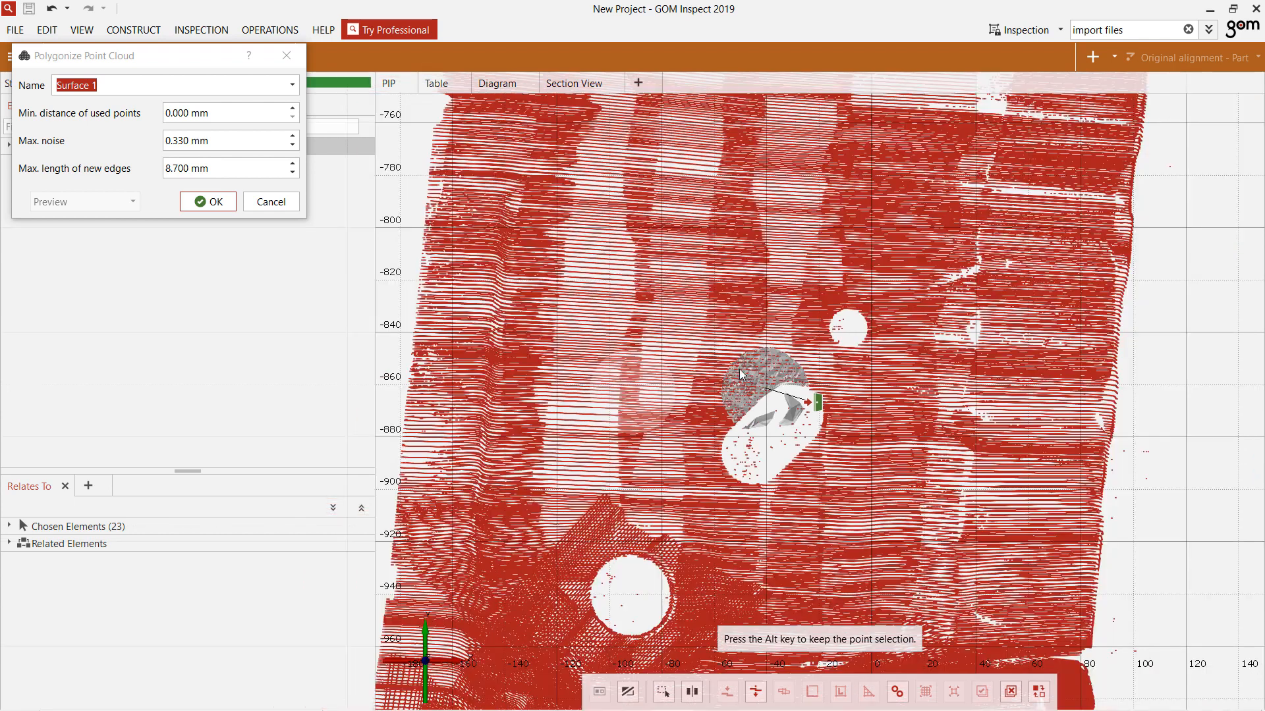
Step: Set the maximum noise to 0.500 mm and create the polygonized mesh
{"action": "left_click", "coordinate": [230, 144]}
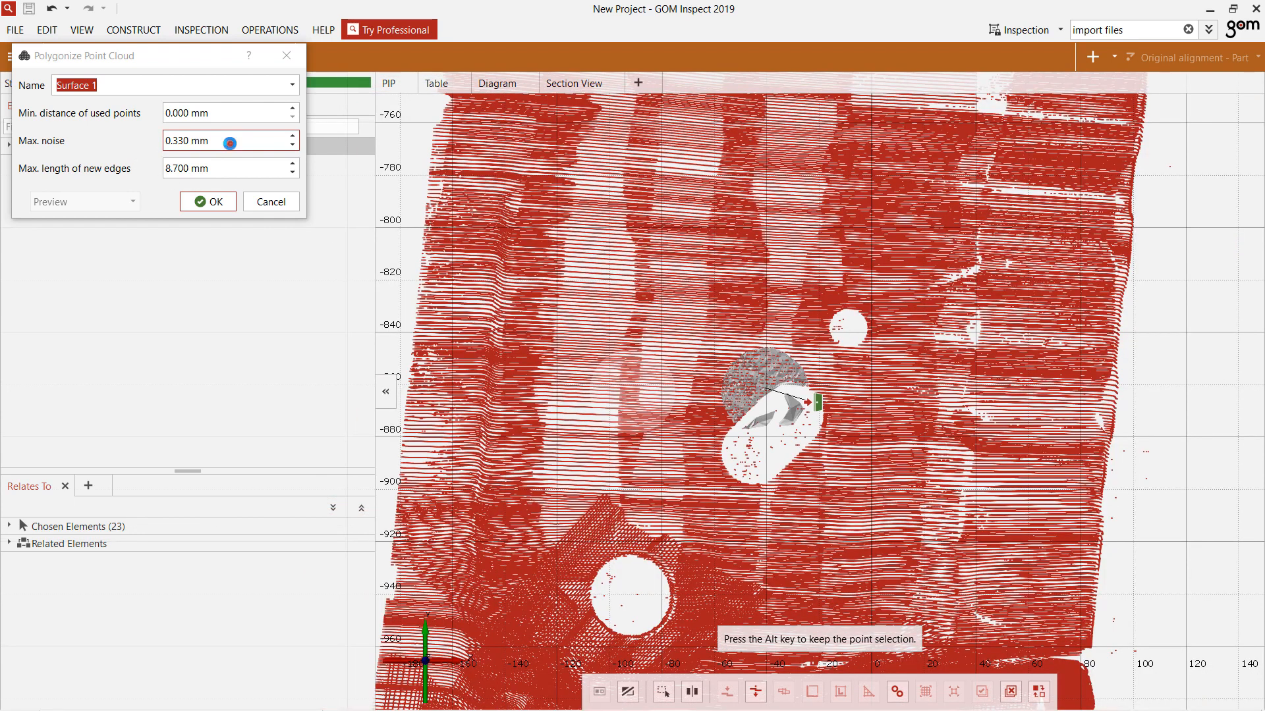
{"action": "scroll", "coordinate": [231, 144], "scroll_direction": "up", "scroll_amount": 2}
{"action": "scroll", "coordinate": [231, 145], "scroll_direction": "up", "scroll_amount": 6}
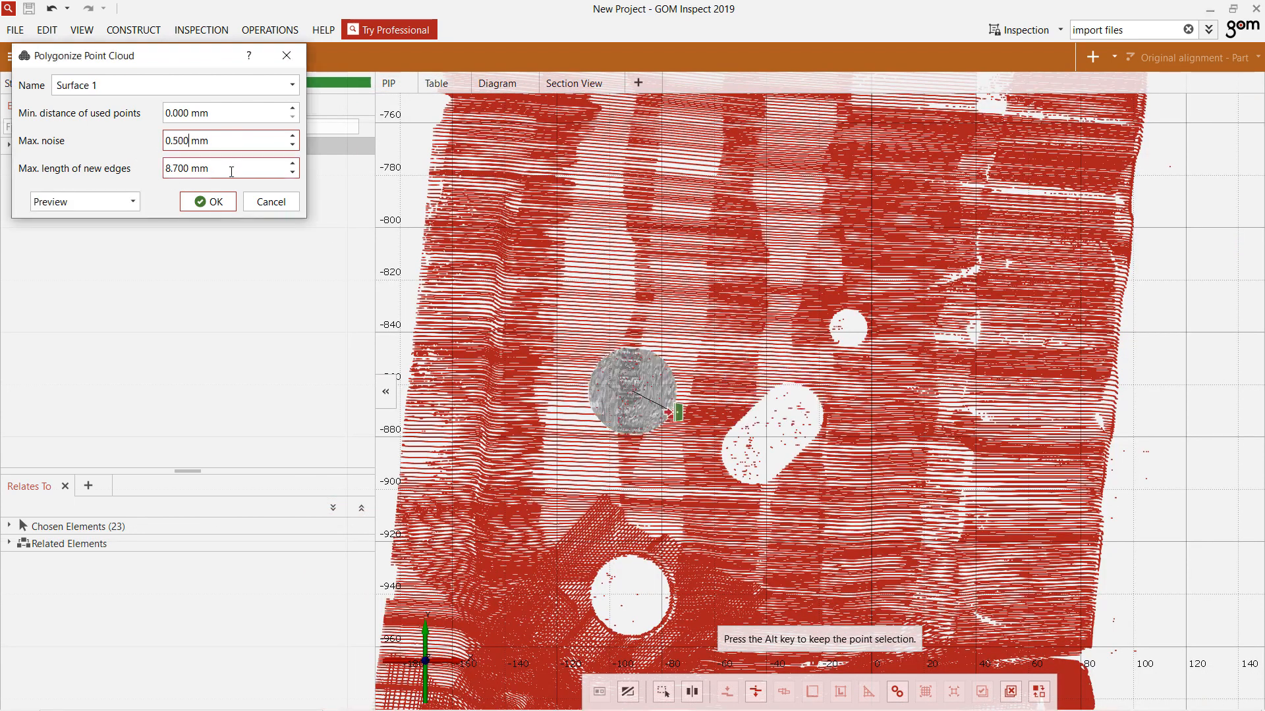
{"action": "left_click", "coordinate": [226, 203]}
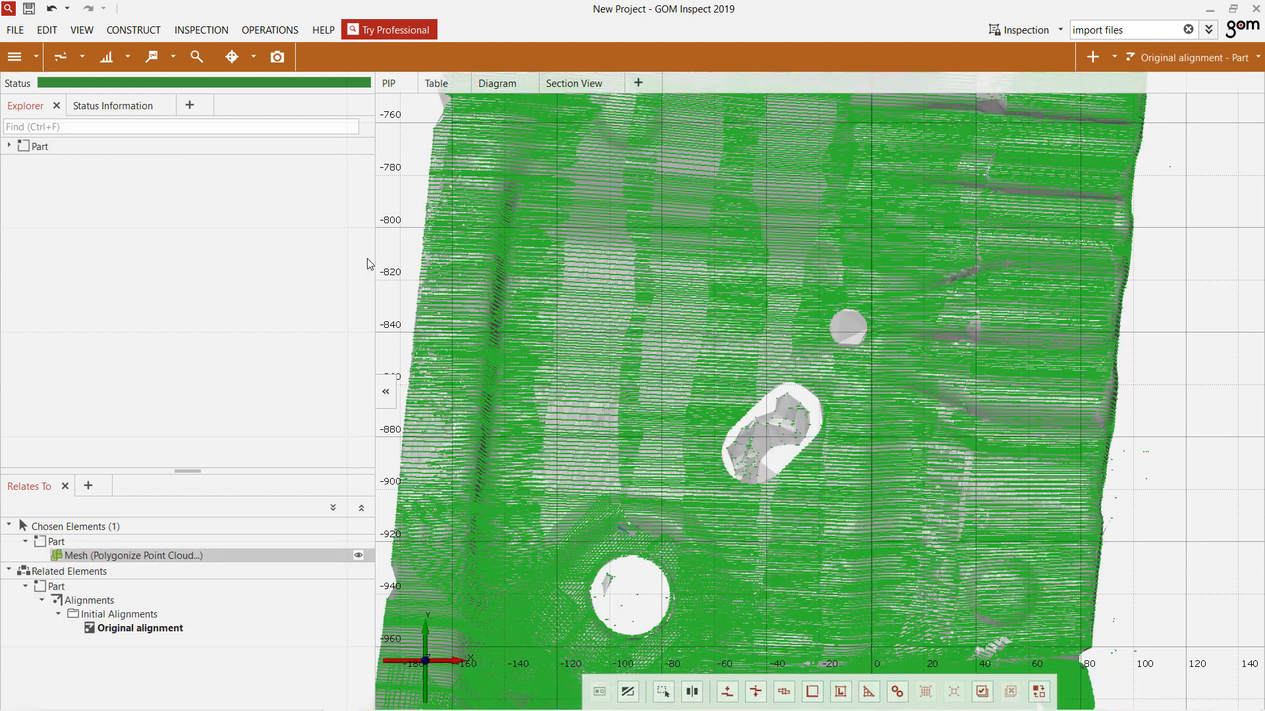
{"action": "scroll", "coordinate": [821, 288], "scroll_direction": "down", "scroll_amount": 4}
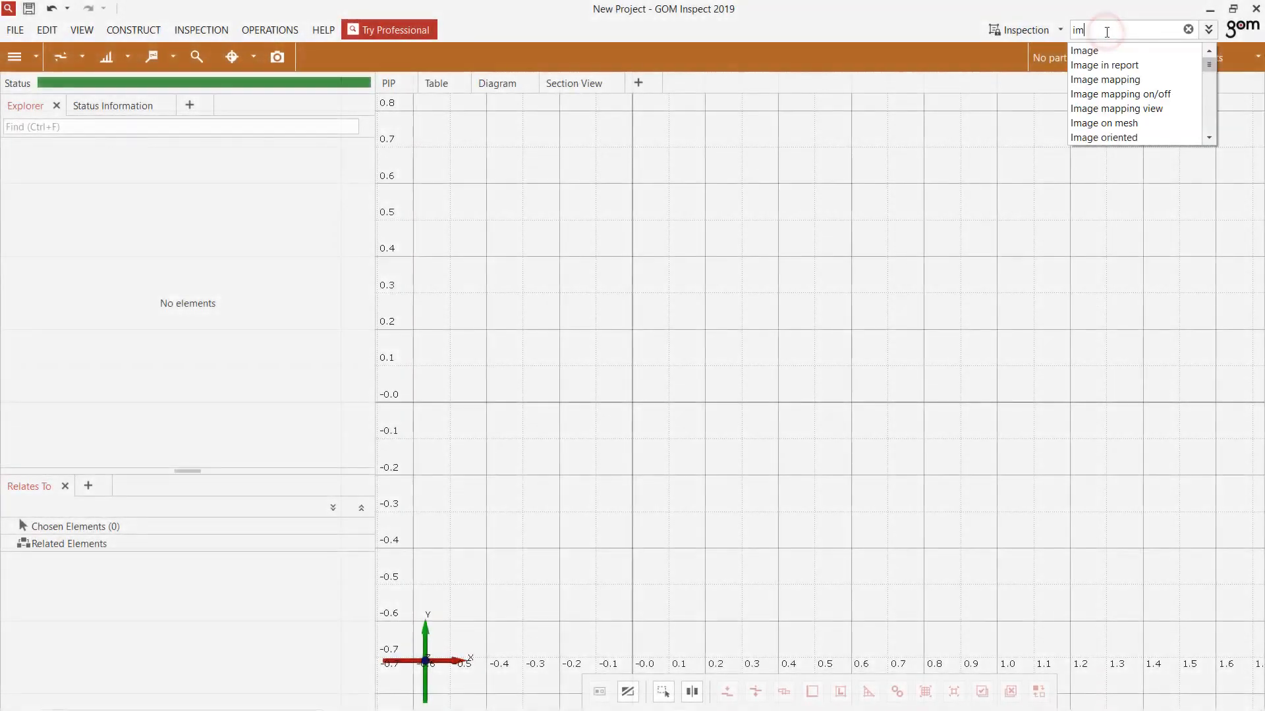
Step: Search the help for "import volumes" and read the supported file formats on the Import Volumes page
{"action": "type", "text": "volumes"}
{"action": "key", "text": "Return"}
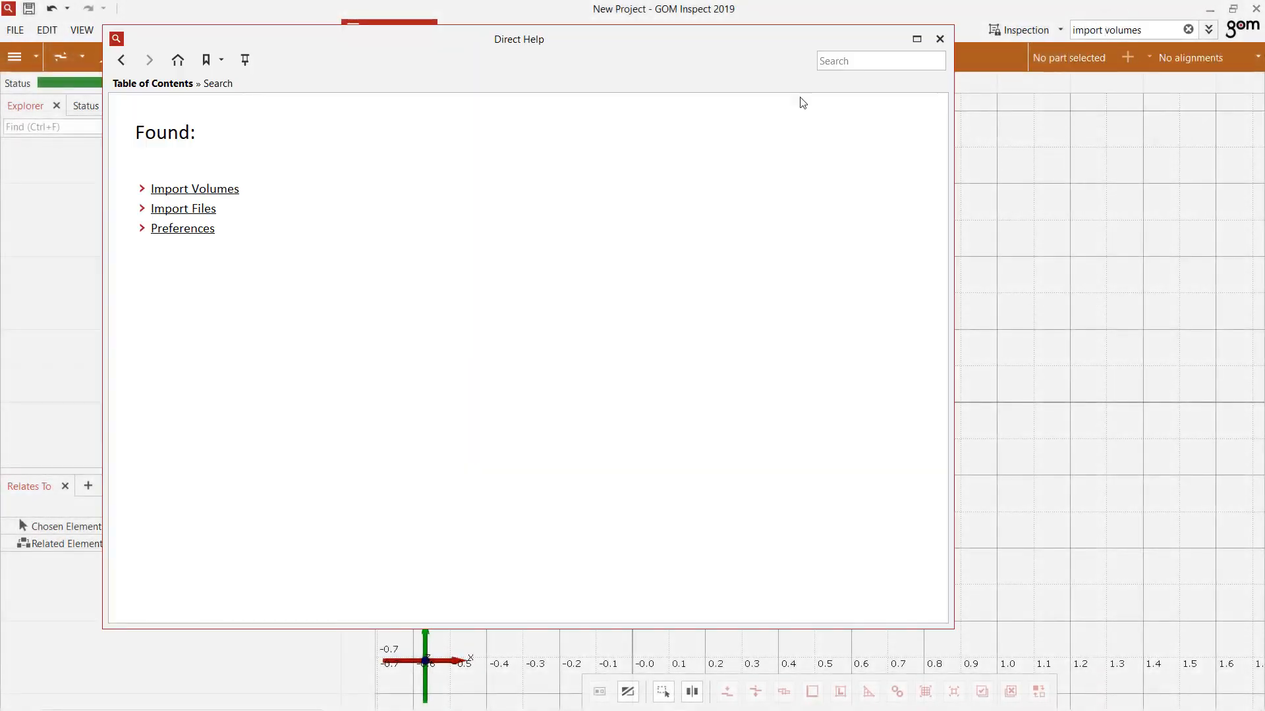
{"action": "left_click", "coordinate": [195, 190]}
{"action": "scroll", "coordinate": [131, 225], "scroll_direction": "down", "scroll_amount": 2}
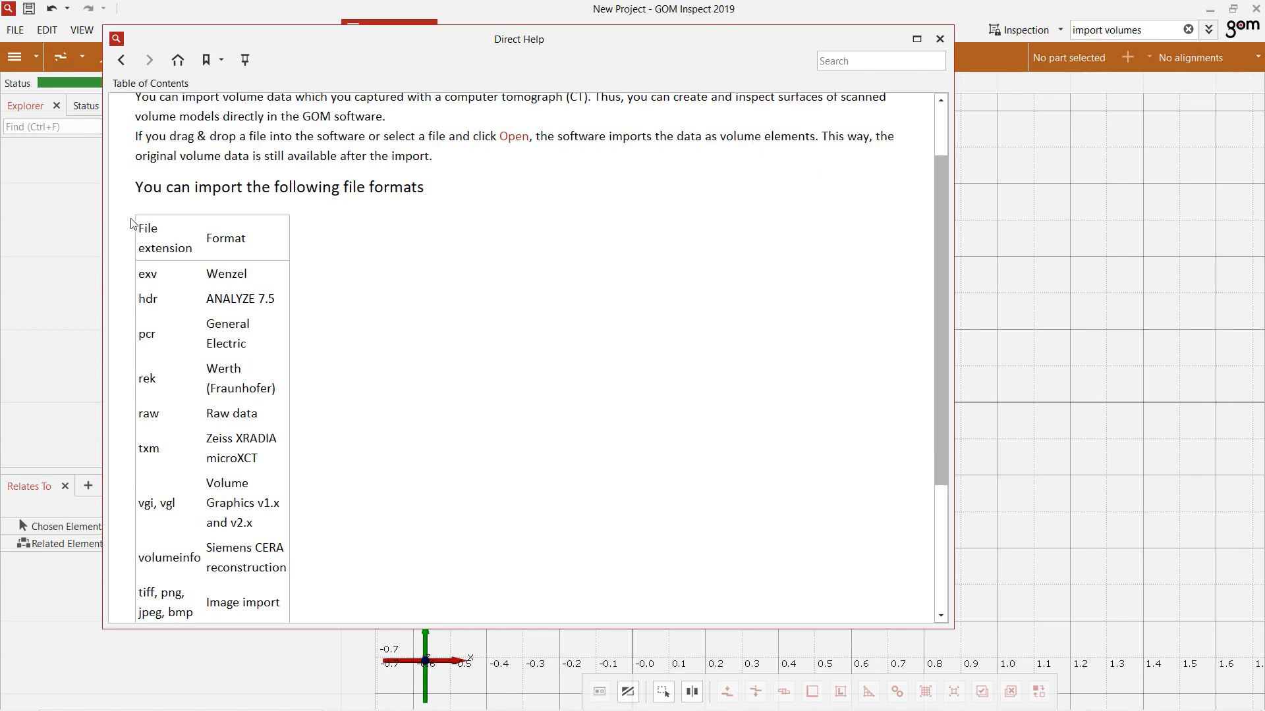
{"action": "scroll", "coordinate": [131, 226], "scroll_direction": "down", "scroll_amount": 2}
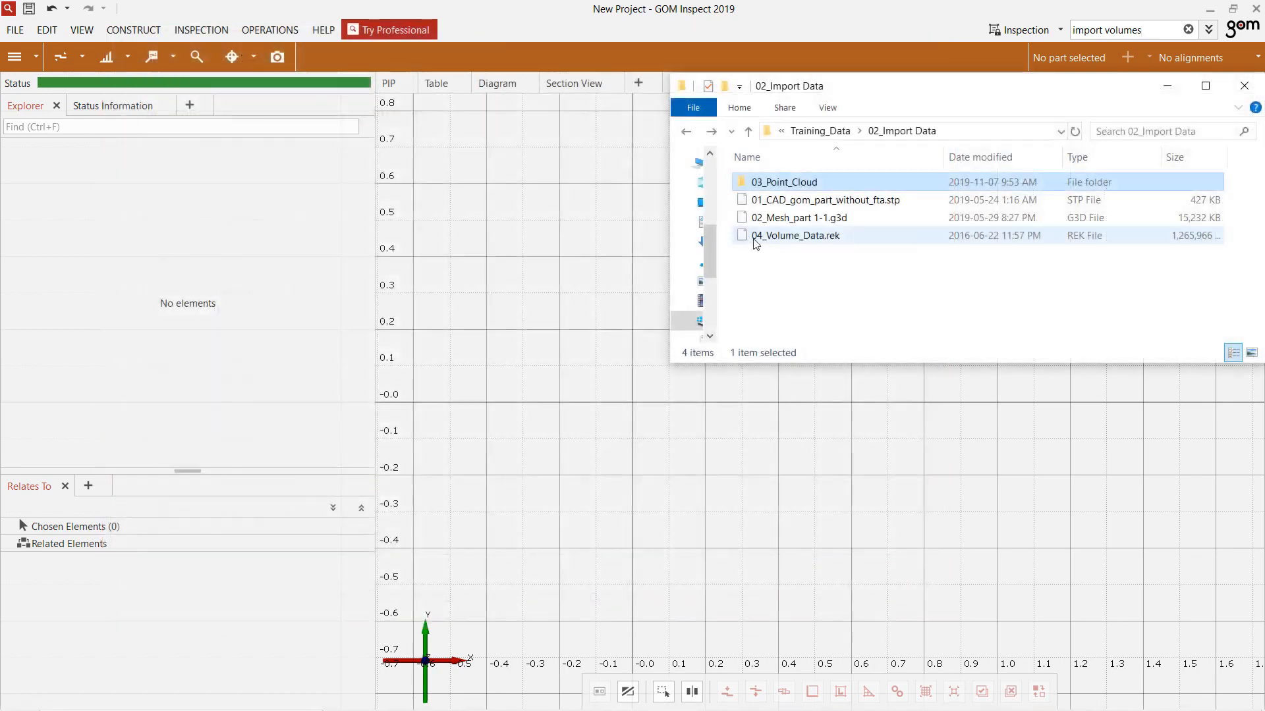
Step: Import the volume file 04_Volume_Data.rek and agree to polygonize it
{"action": "left_click", "coordinate": [783, 237]}
{"action": "left_click_drag", "start_coordinate": [783, 241], "coordinate": [568, 280]}
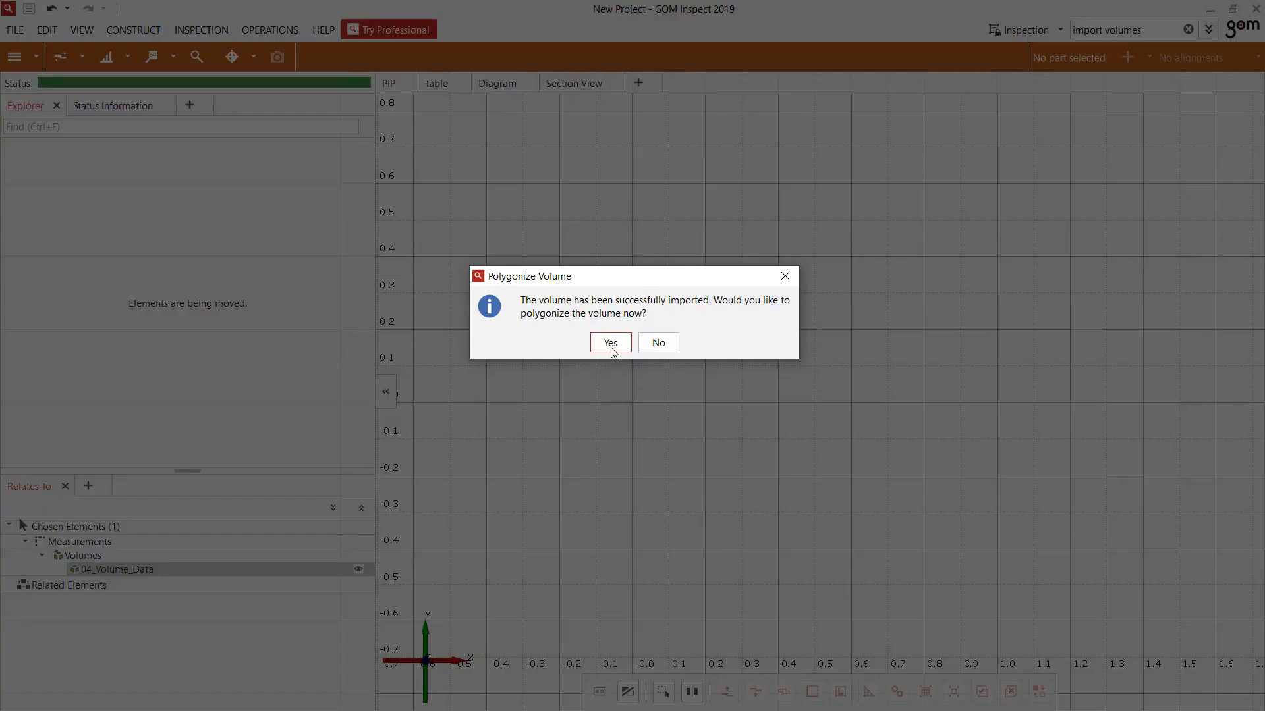
{"action": "left_click", "coordinate": [612, 344]}
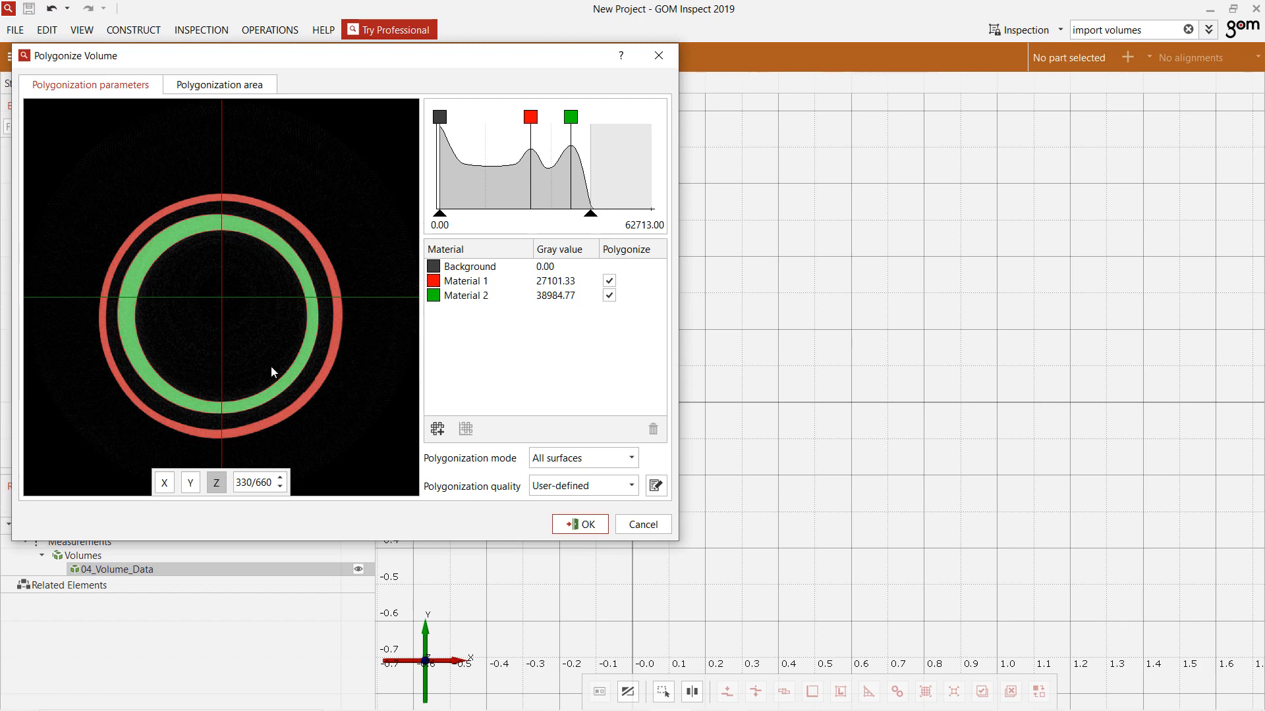
Step: Inspect the volume's cross-sections along the X, Y and Z axes in the polygonization preview
{"action": "left_click", "coordinate": [164, 483]}
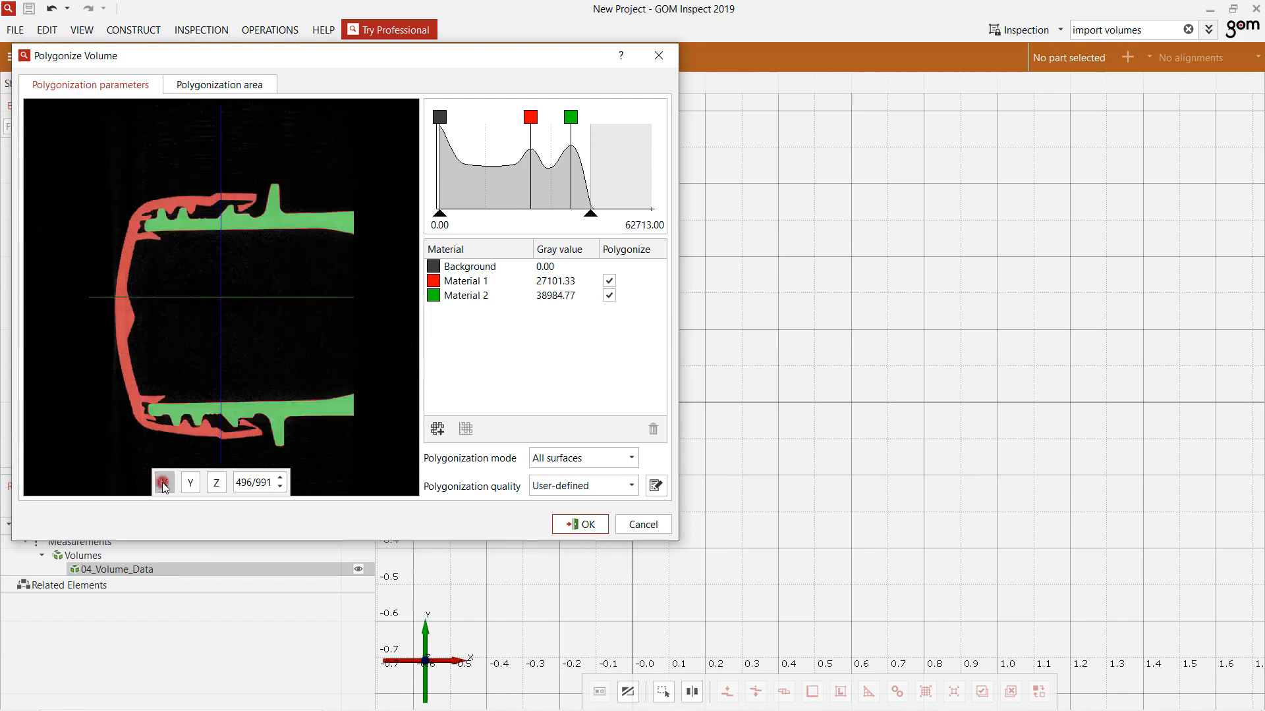
{"action": "left_click", "coordinate": [191, 483]}
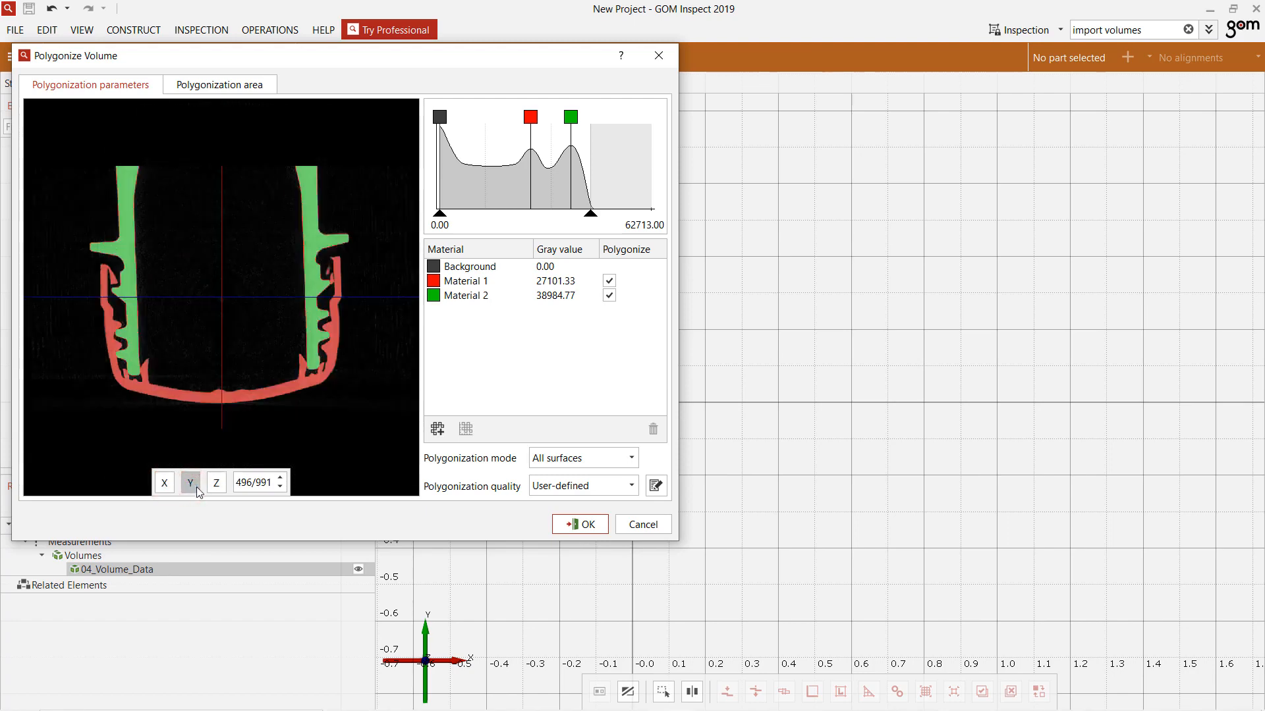
{"action": "left_click", "coordinate": [216, 483]}
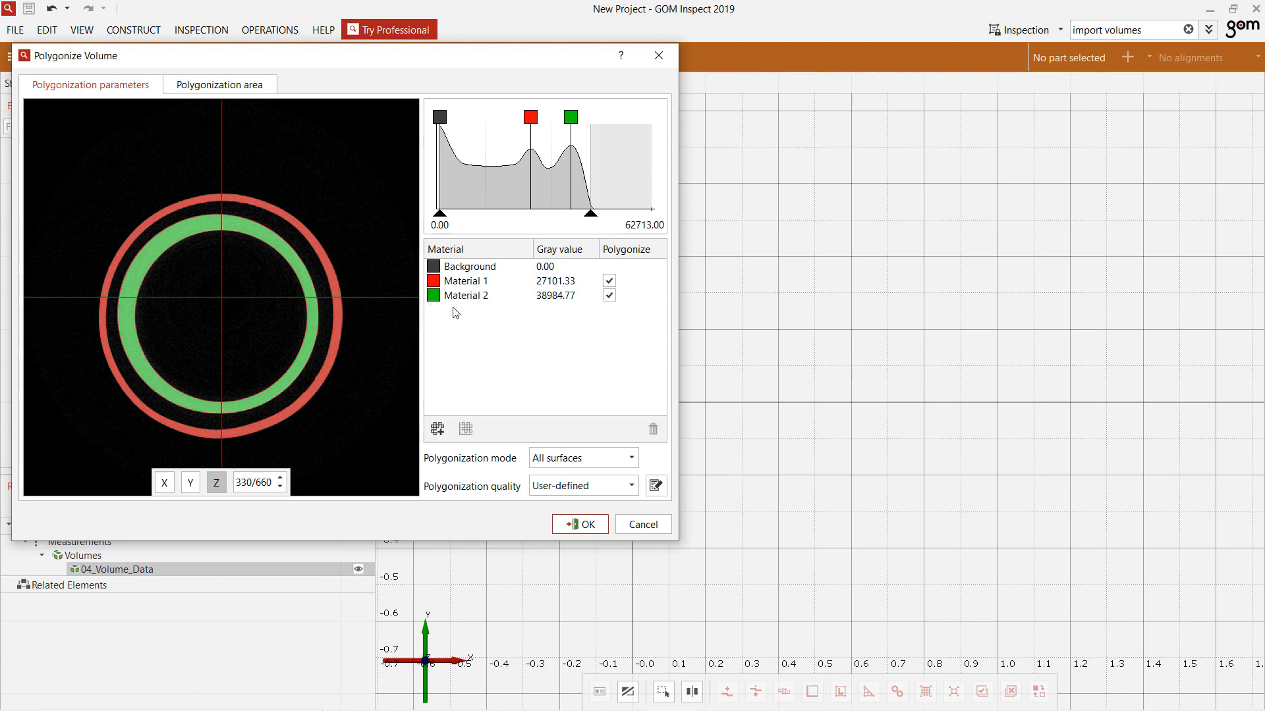
Step: In the X cross-section, try excluding Material 1 and Material 2 from polygonization, and include both again
{"action": "left_click", "coordinate": [168, 484]}
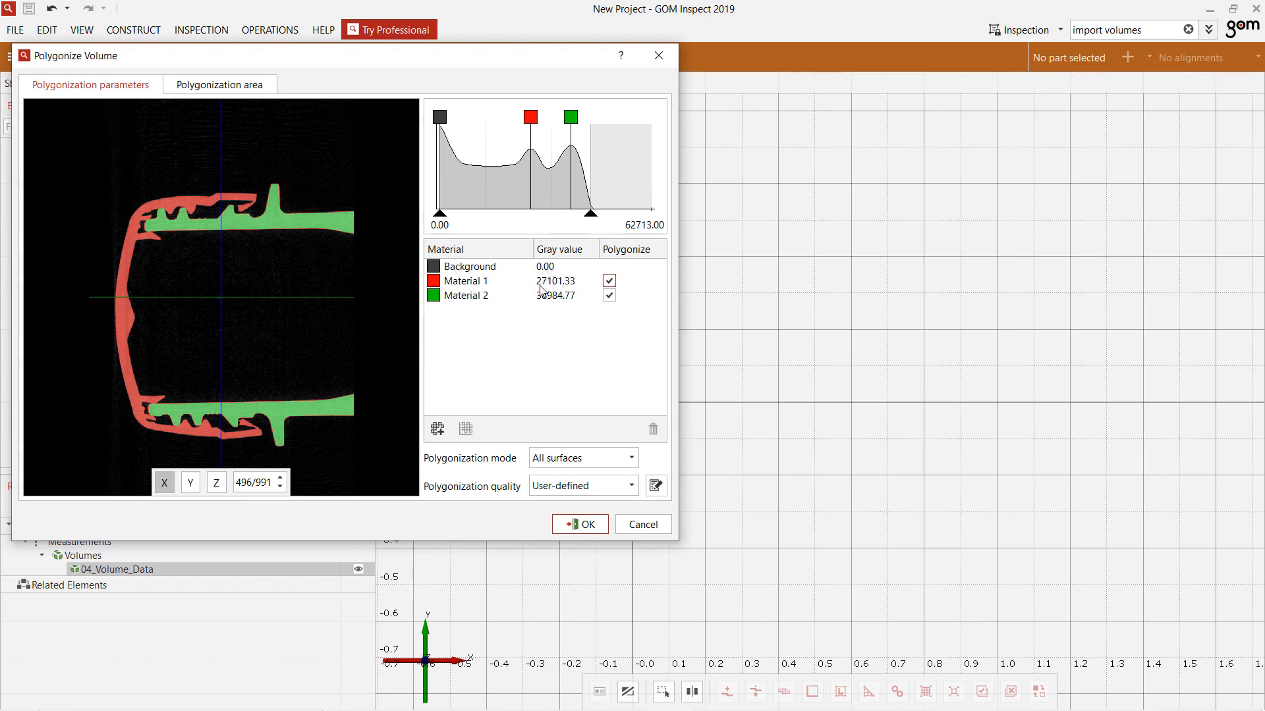
{"action": "left_click", "coordinate": [612, 282]}
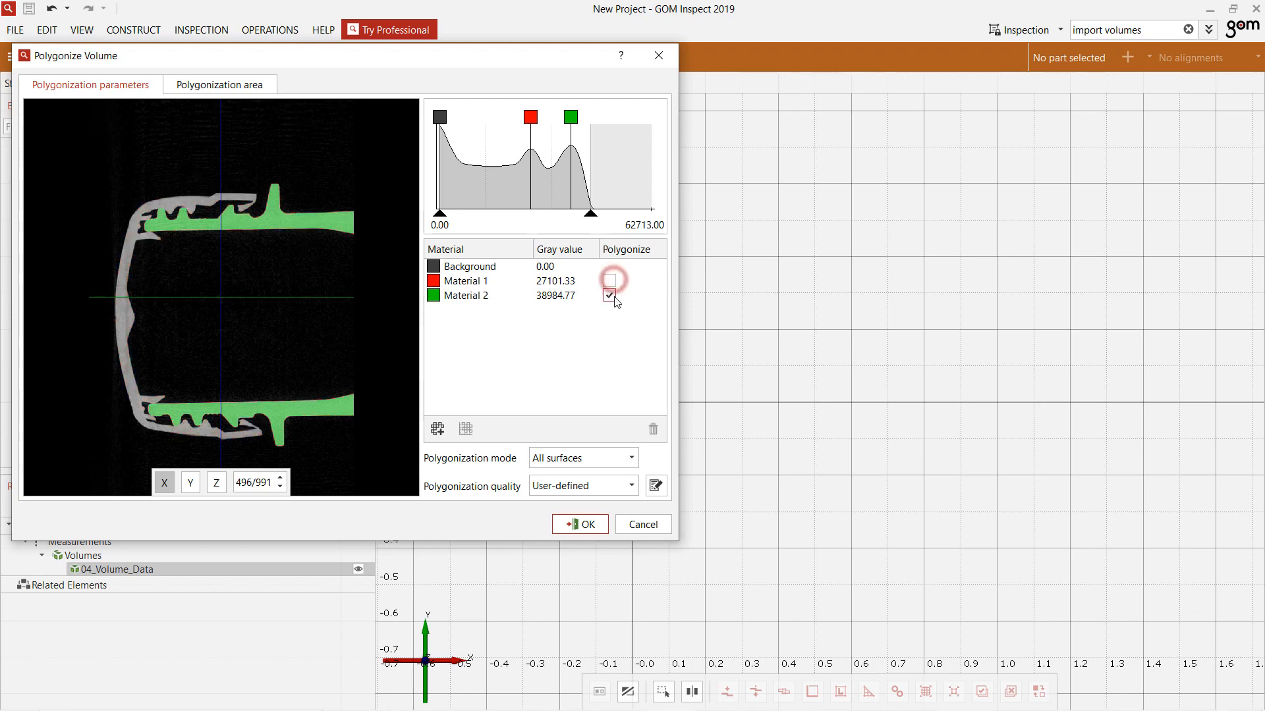
{"action": "left_click", "coordinate": [610, 296]}
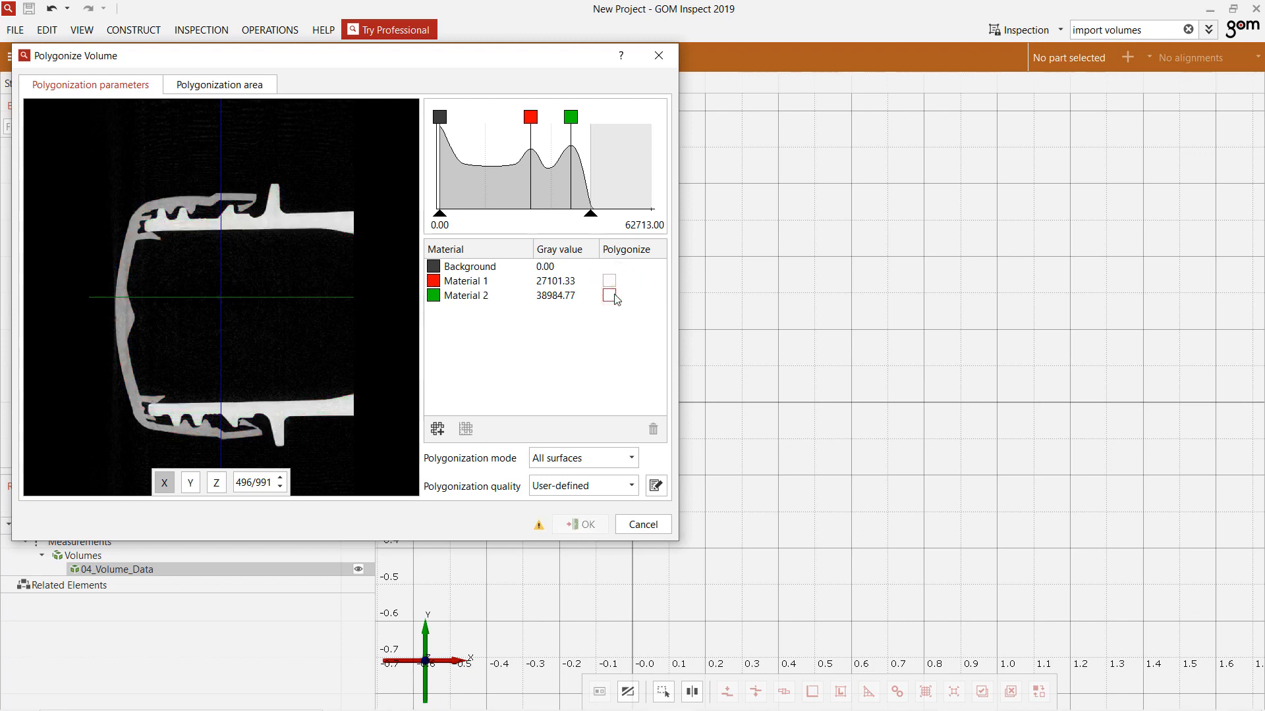
{"action": "left_click", "coordinate": [610, 296]}
{"action": "left_click", "coordinate": [610, 282]}
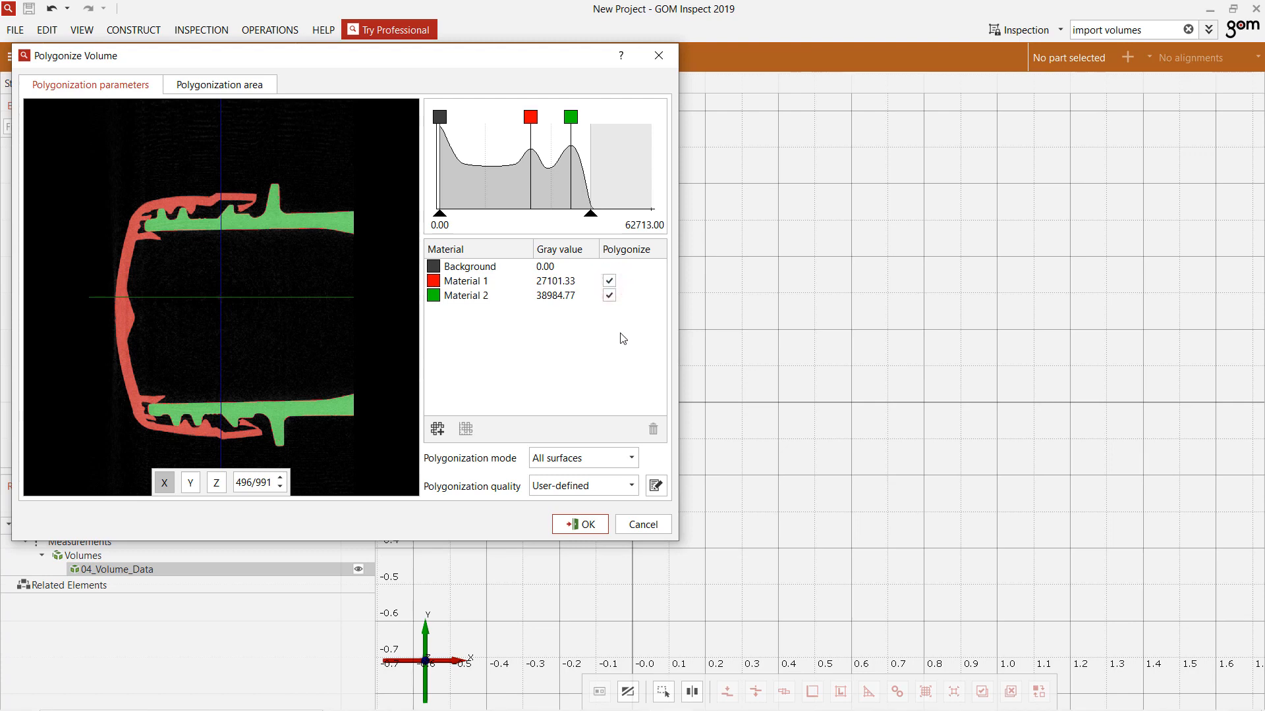
Step: Review the available polygonization modes, keeping All surfaces, and read the help section on polygonizing several objects simultaneously
{"action": "left_click", "coordinate": [627, 464]}
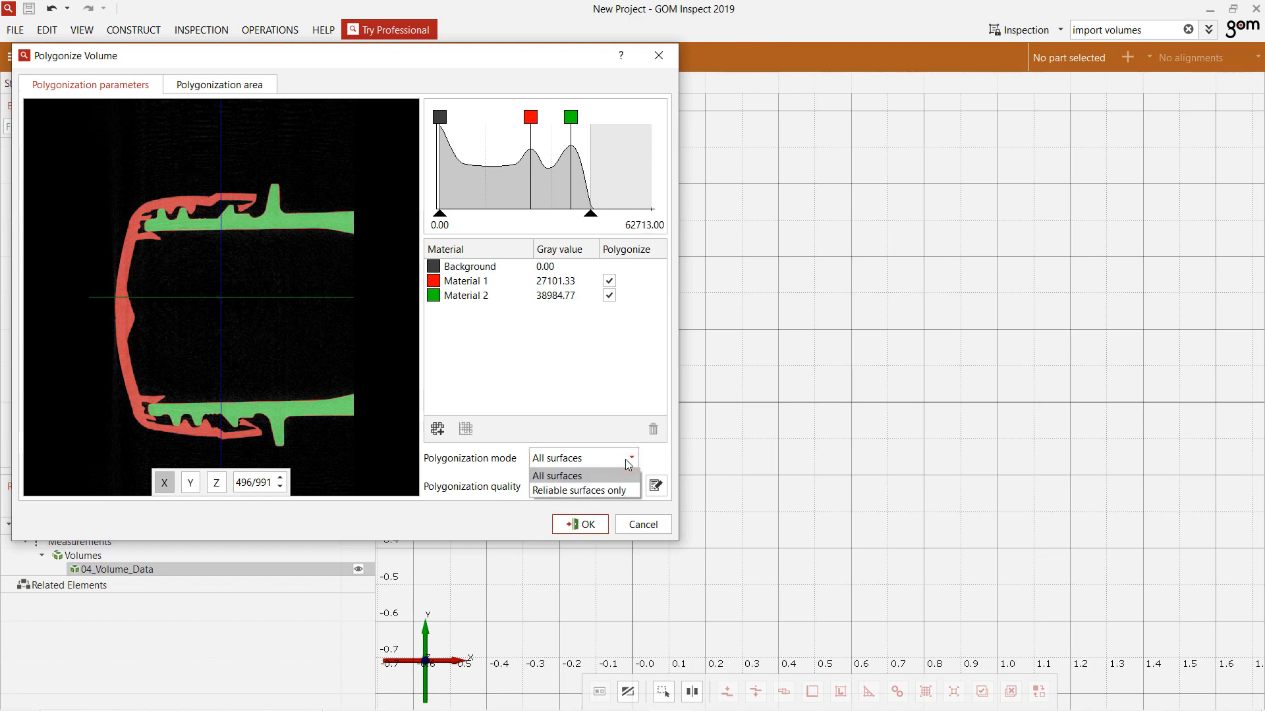
{"action": "left_click", "coordinate": [624, 458]}
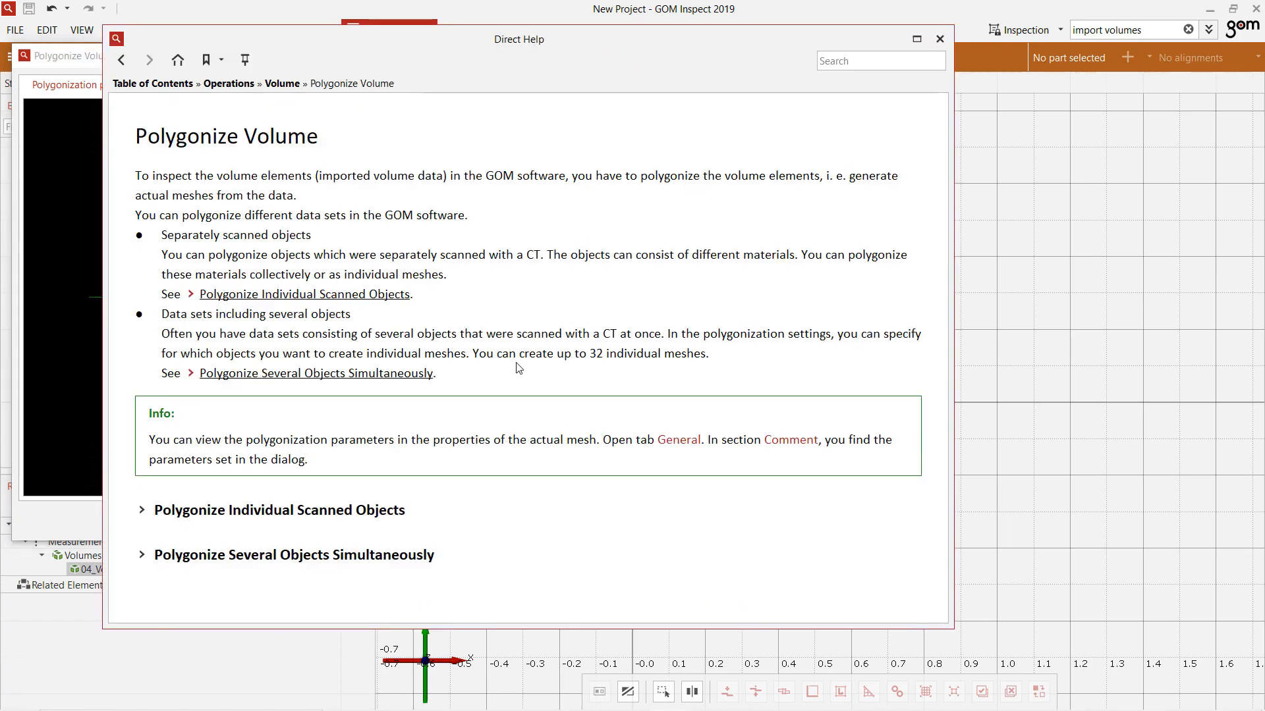
{"action": "left_click", "coordinate": [413, 556]}
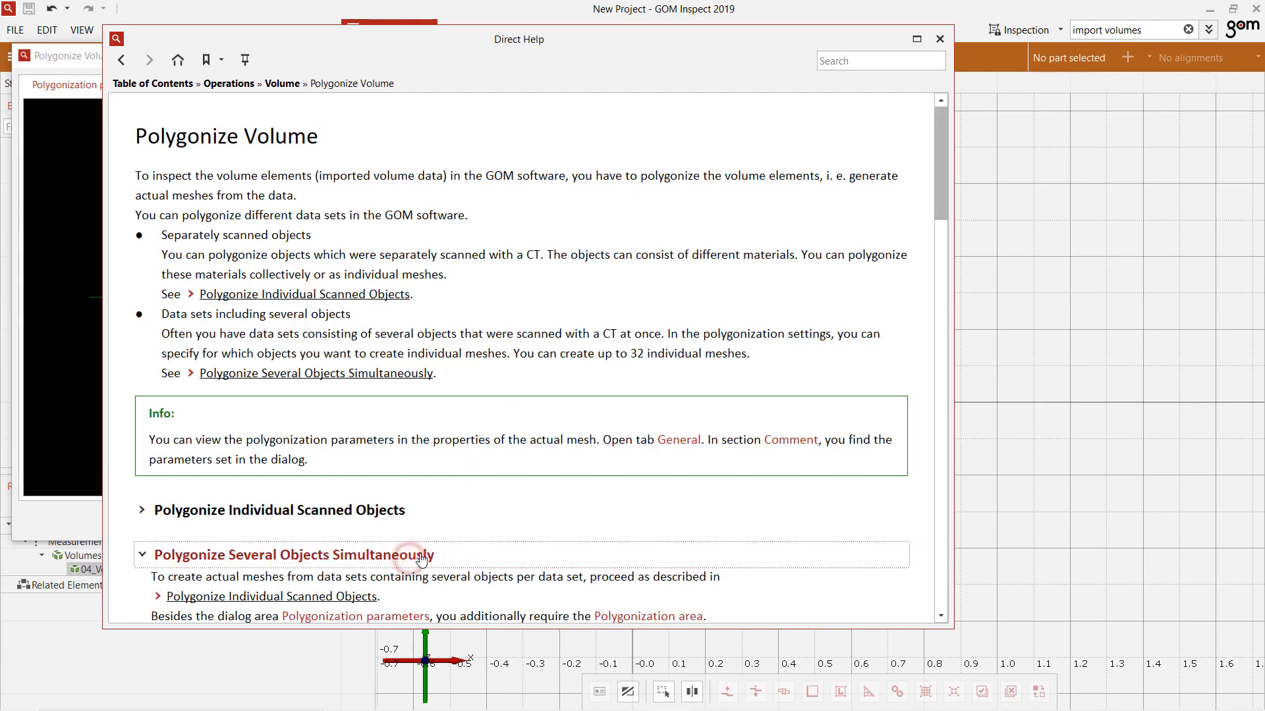
{"action": "scroll", "coordinate": [418, 559], "scroll_direction": "down", "scroll_amount": 8}
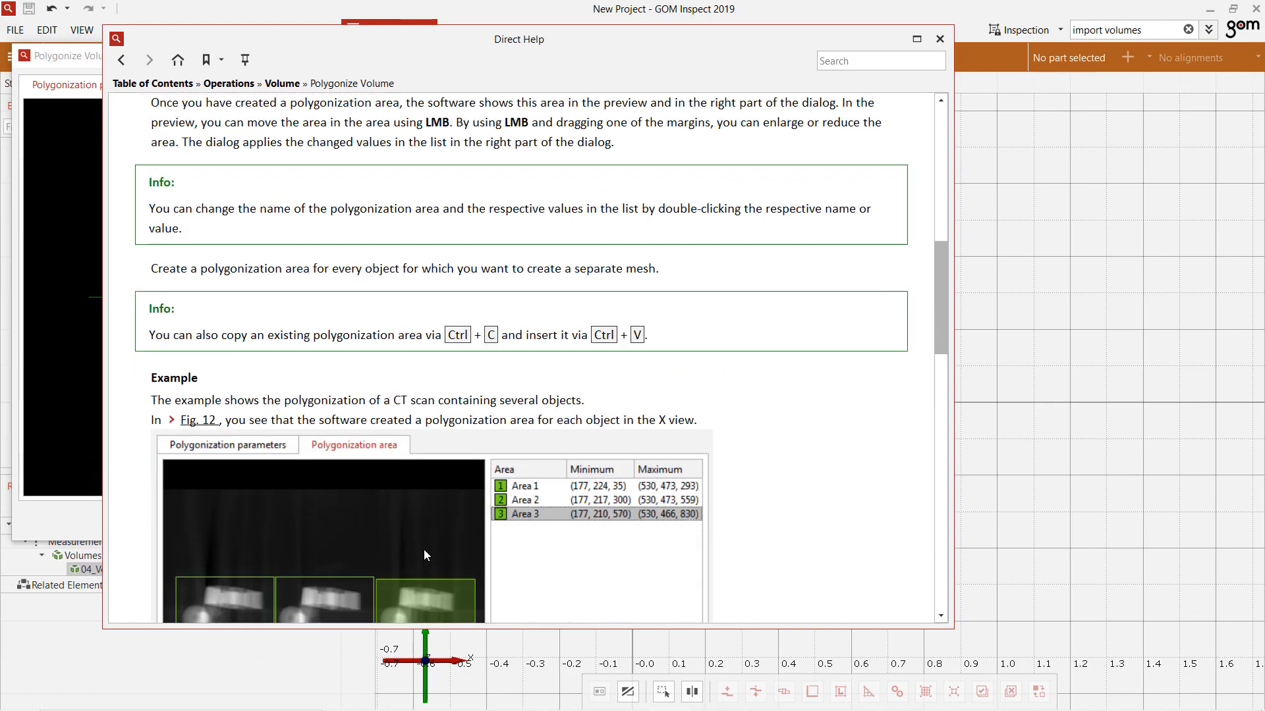
{"action": "scroll", "coordinate": [424, 549], "scroll_direction": "down", "scroll_amount": 4}
{"action": "left_click", "coordinate": [940, 39]}
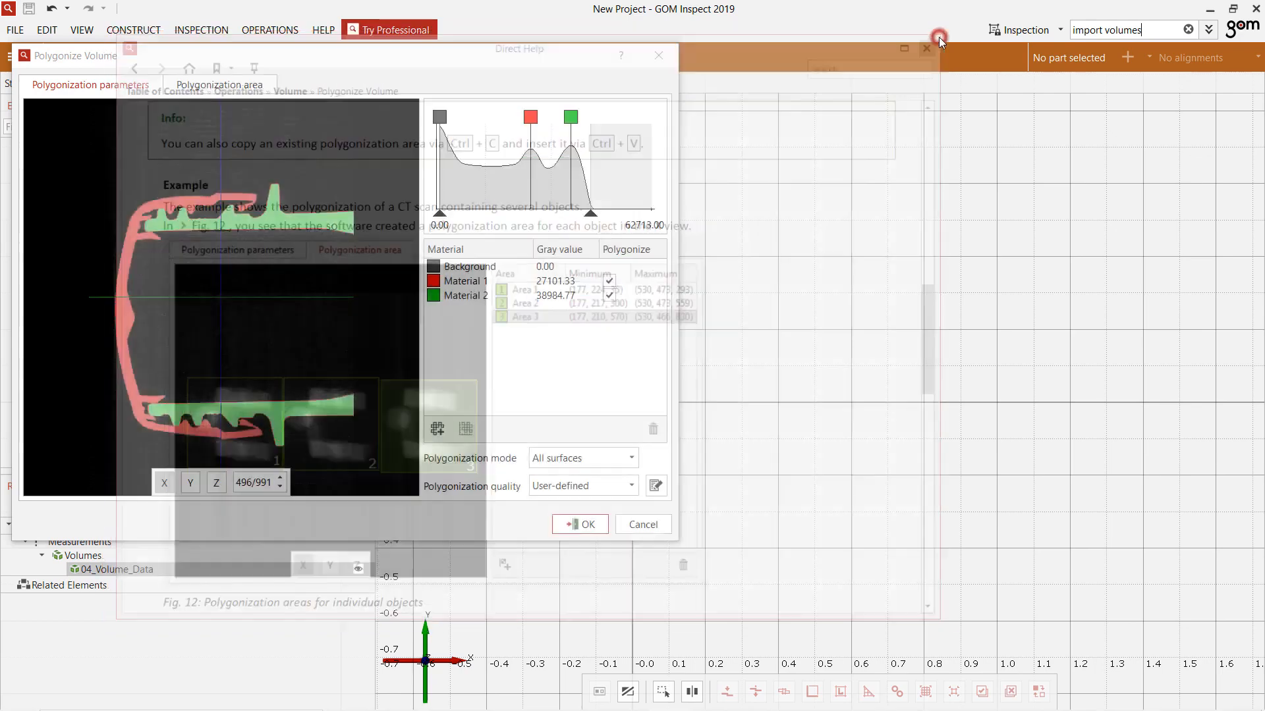
Step: Polygonize both materials of the volume and expand the clipboard to list the resulting meshes
{"action": "left_click", "coordinate": [579, 525]}
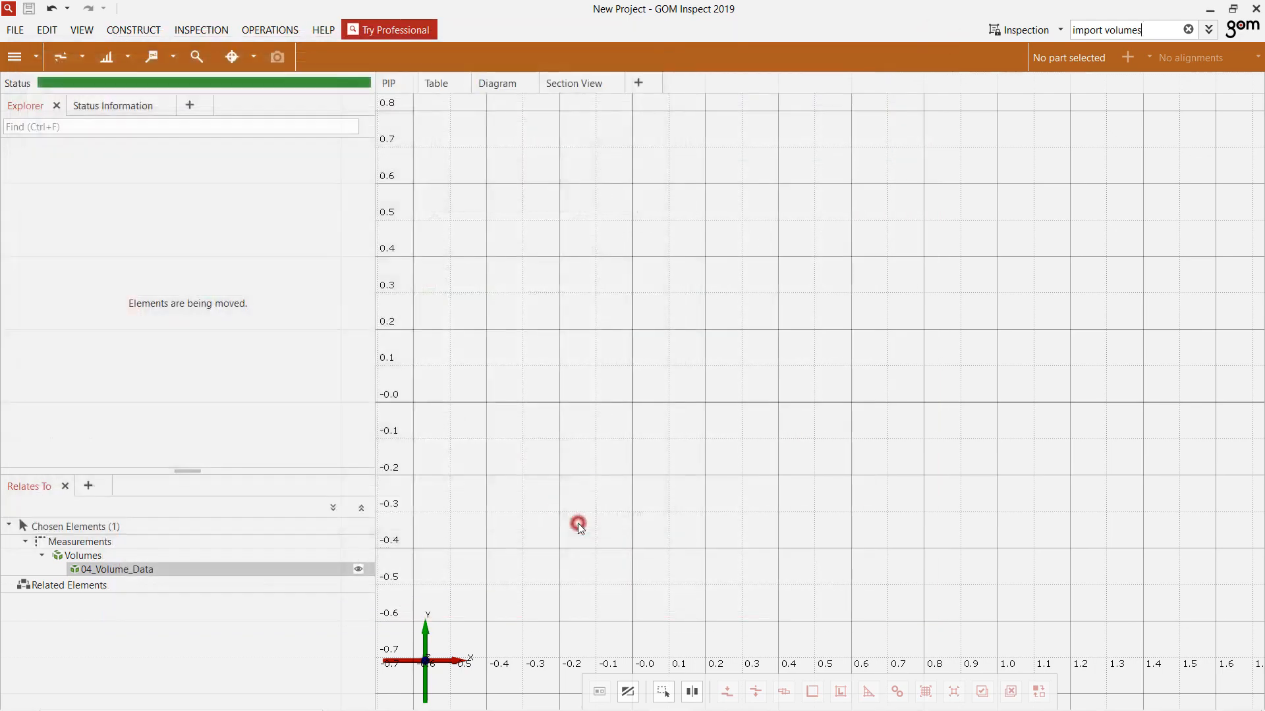
{"action": "left_click_drag", "start_coordinate": [626, 401], "coordinate": [813, 398]}
{"action": "left_click", "coordinate": [11, 163]}
{"action": "left_click", "coordinate": [25, 196]}
{"action": "left_click", "coordinate": [41, 209]}
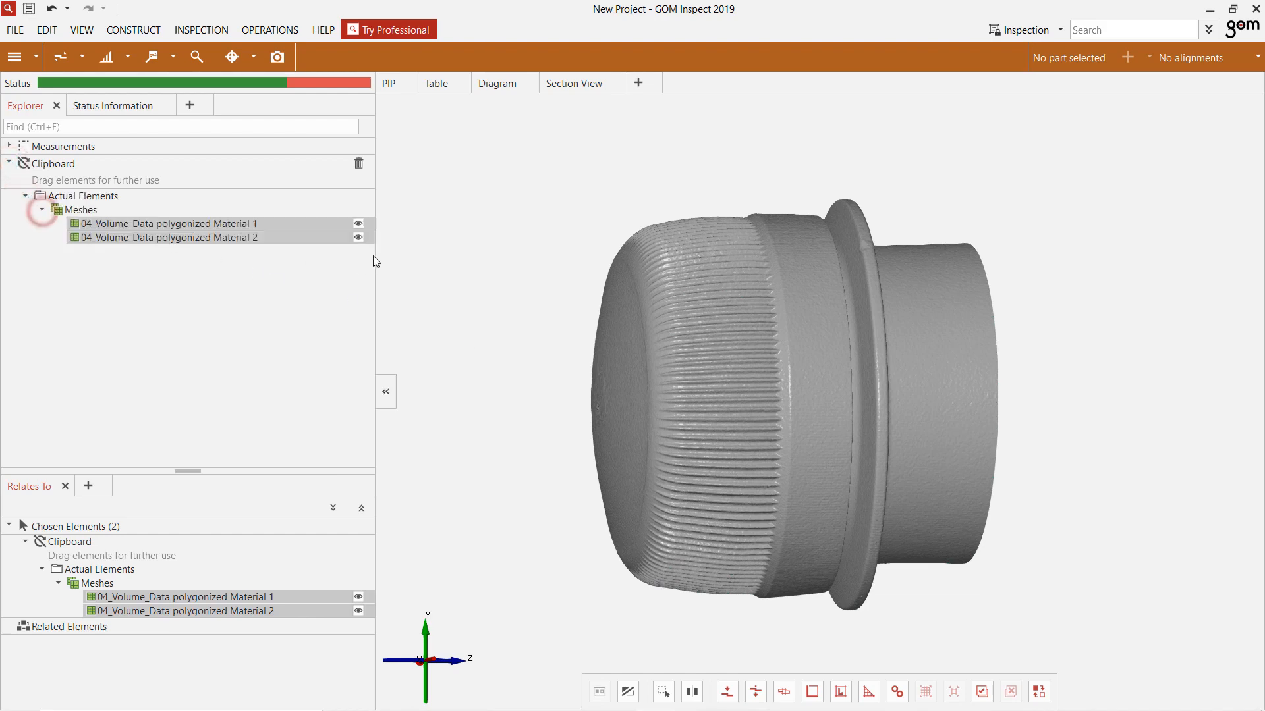
Step: View the Material 2 mesh on its own, and switch to showing only the Material 1 mesh
{"action": "left_click", "coordinate": [359, 223]}
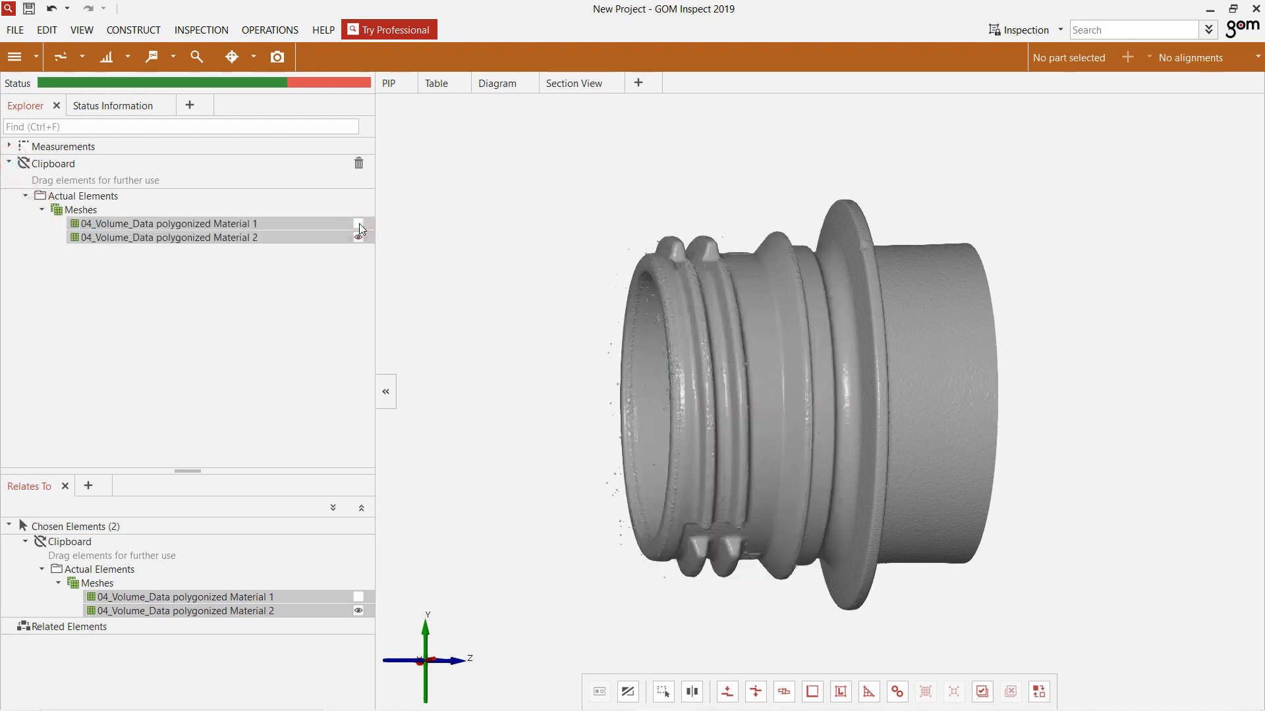
{"action": "left_click", "coordinate": [358, 238]}
{"action": "left_click", "coordinate": [357, 223]}
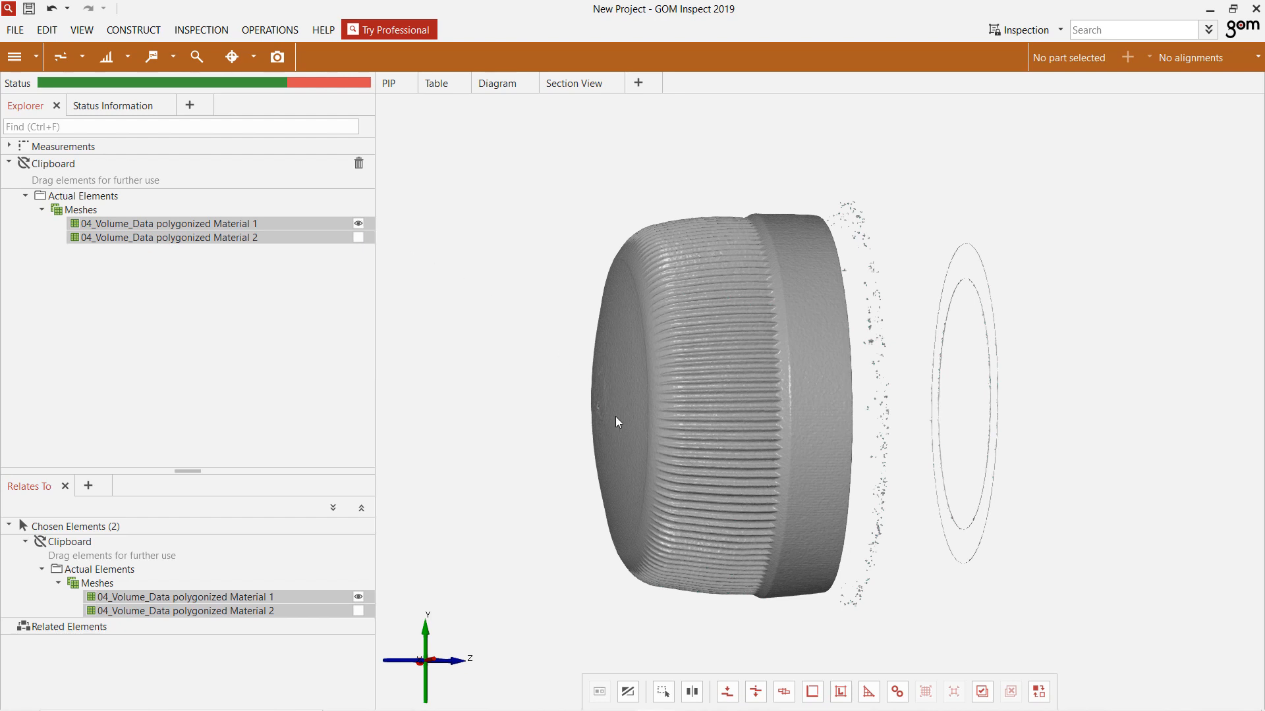
Step: Delete the stray fragments of the Material 1 mesh by selecting the cap patch, inverting the selection and removing the selected areas
{"action": "left_click", "coordinate": [784, 691]}
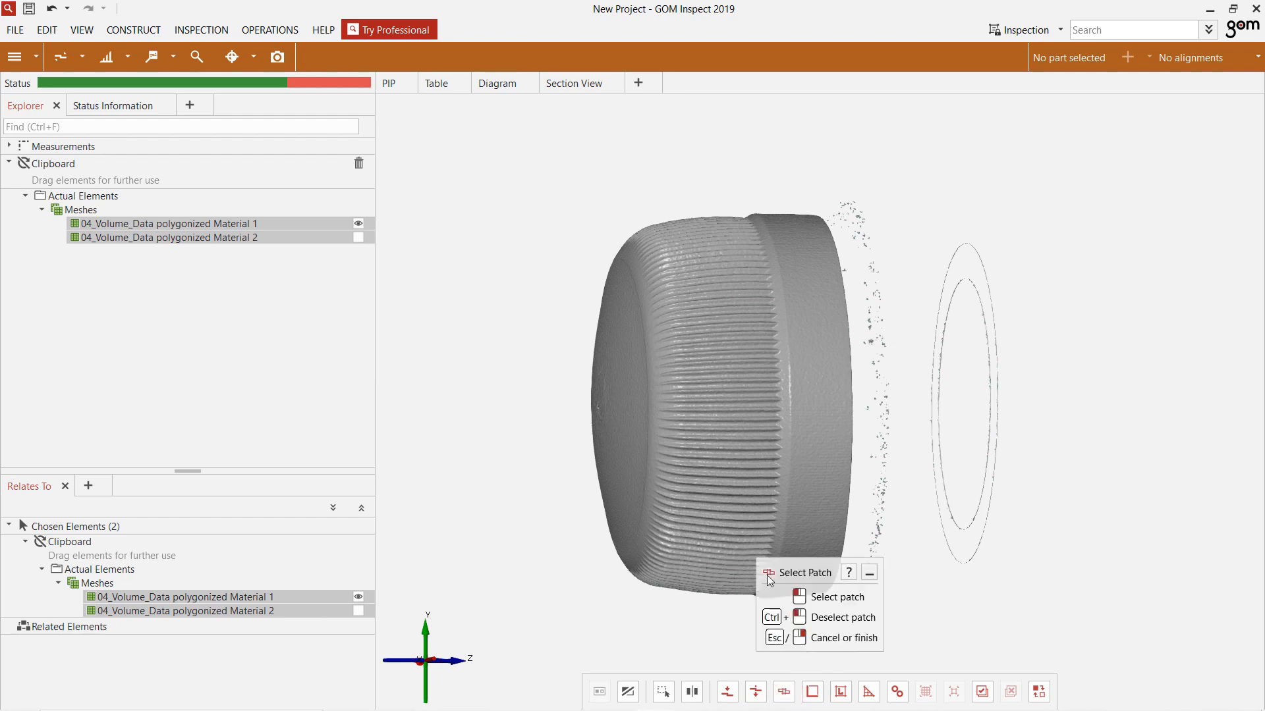
{"action": "left_click", "coordinate": [733, 430]}
{"action": "key", "text": "Escape"}
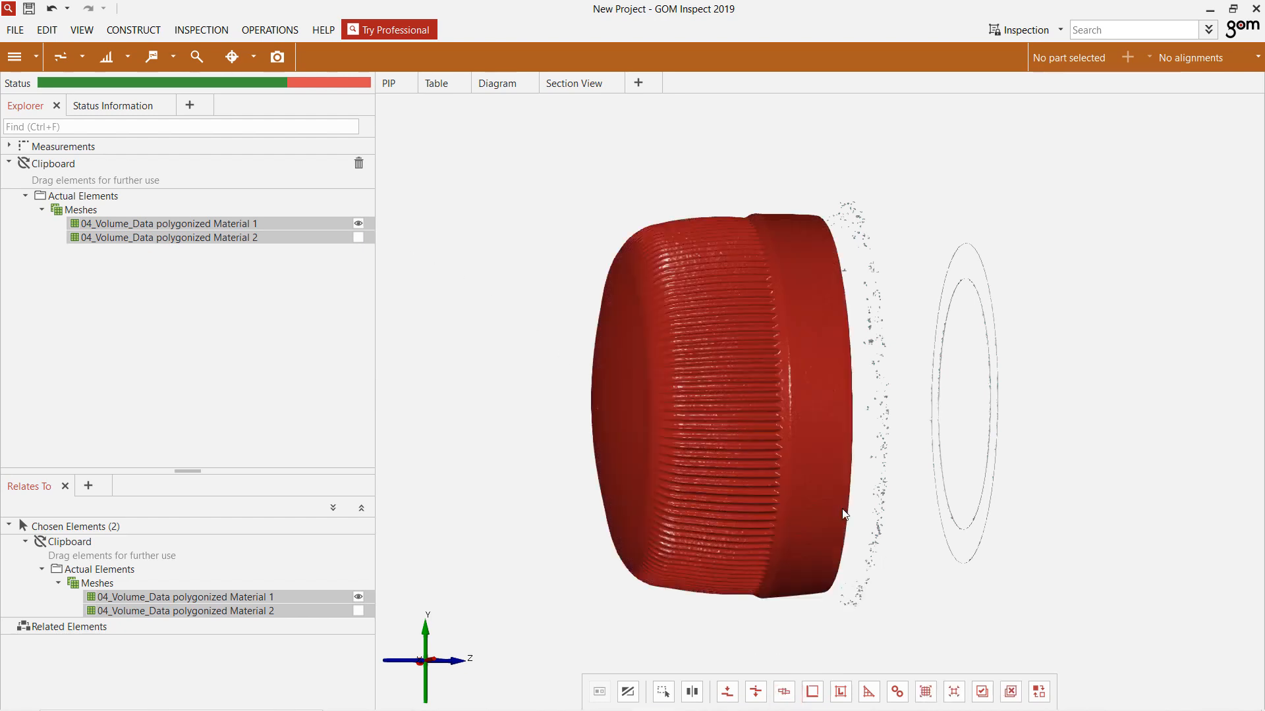
{"action": "left_click", "coordinate": [1039, 691]}
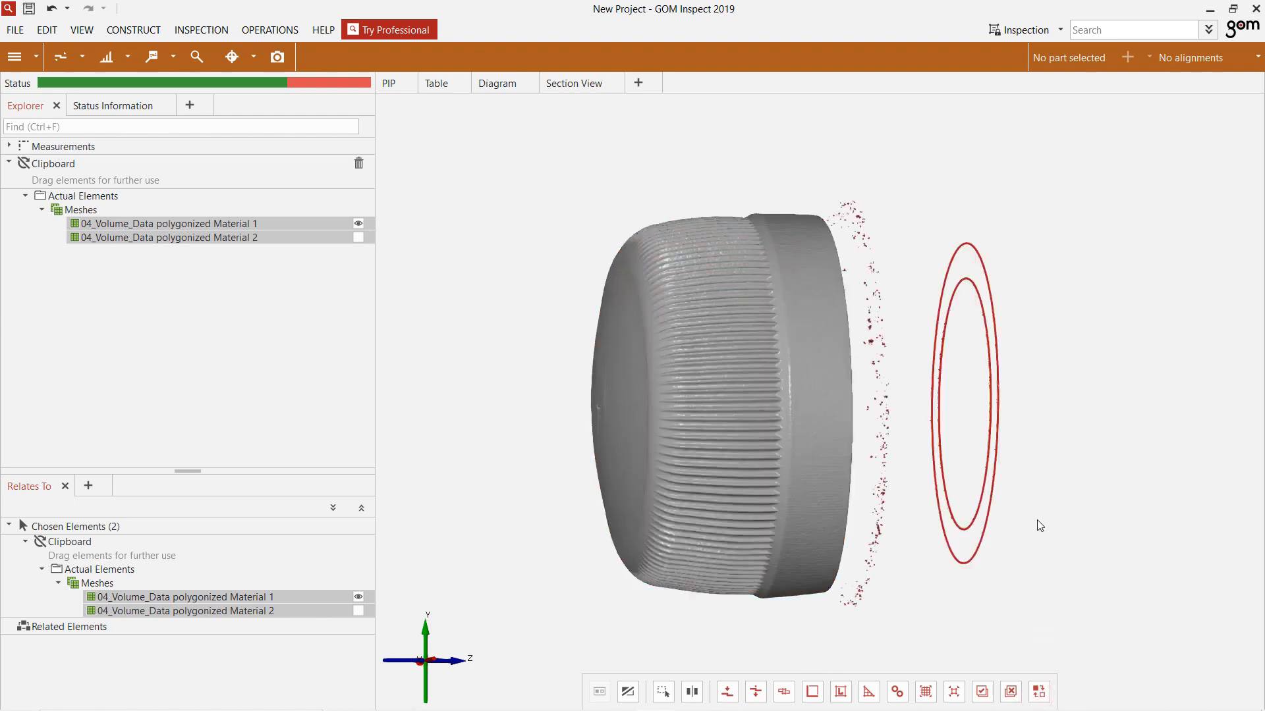
{"action": "key", "text": "Delete"}
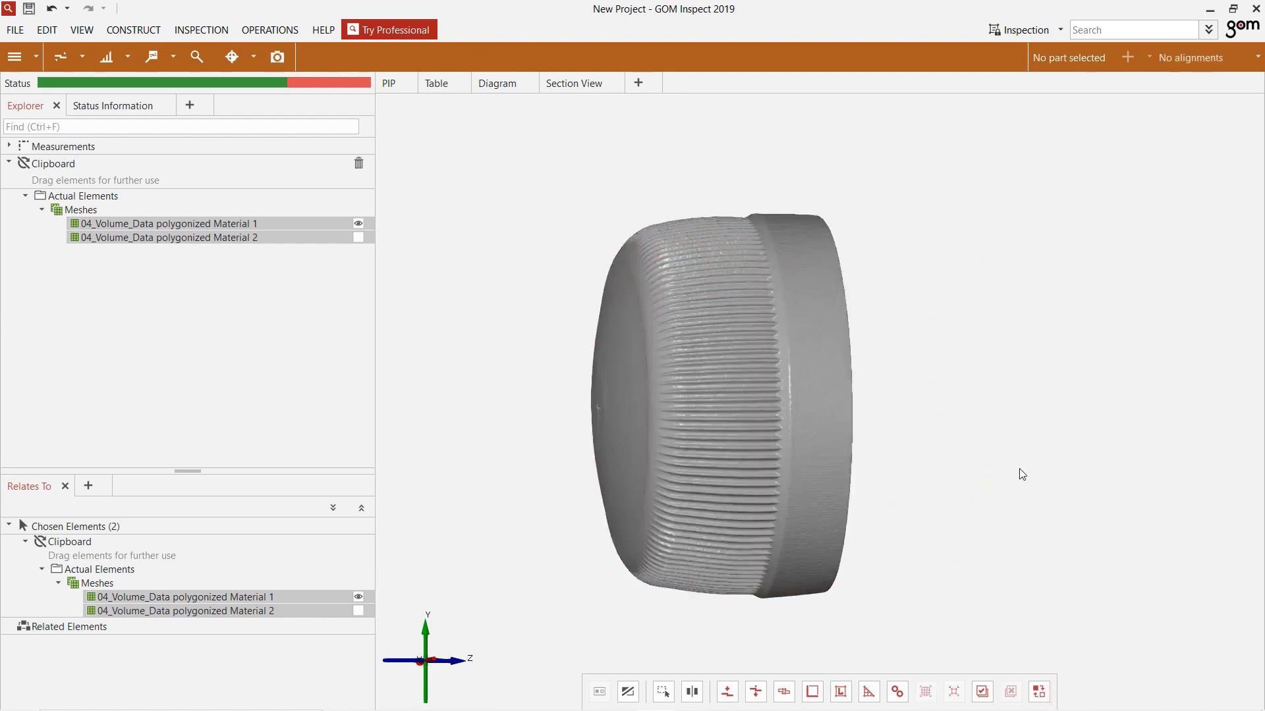
Step: Move the Material 1 mesh out of the clipboard into a new part named "Bottle Cap"
{"action": "left_click", "coordinate": [293, 222]}
{"action": "left_click_drag", "start_coordinate": [292, 223], "coordinate": [270, 173]}
{"action": "type", "text": "Bottle Cap"}
{"action": "key", "text": "Return"}
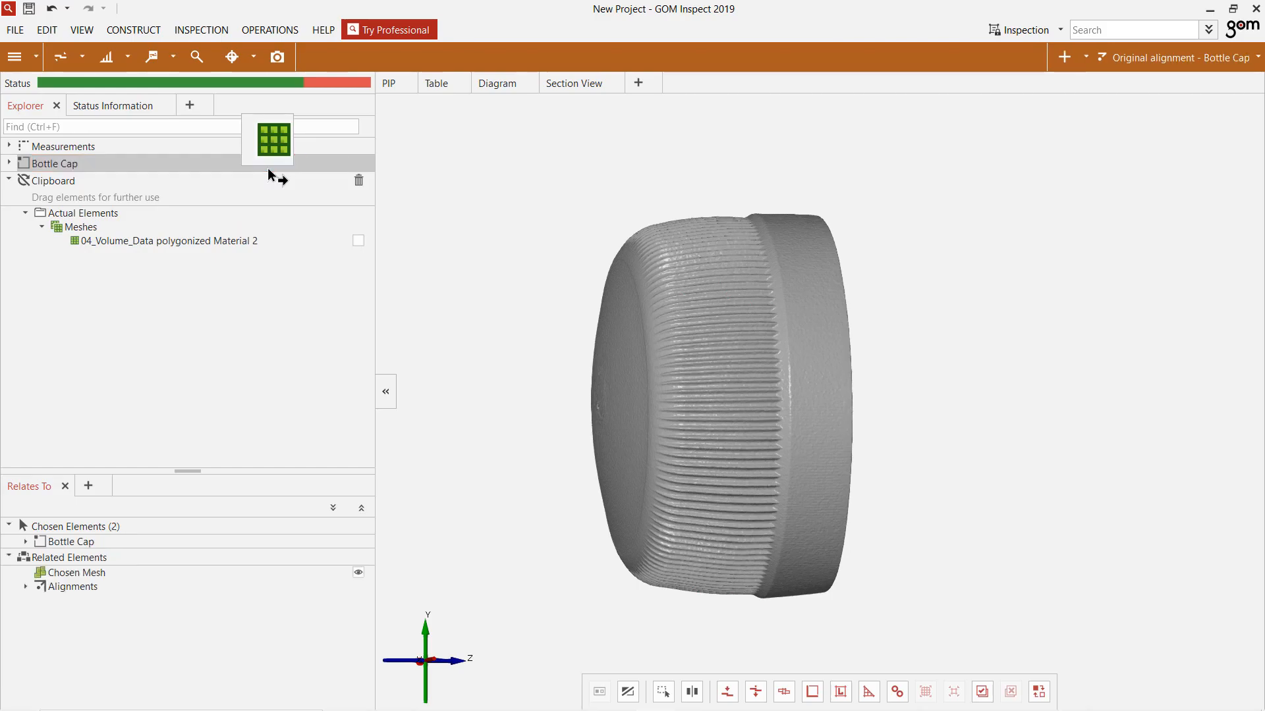